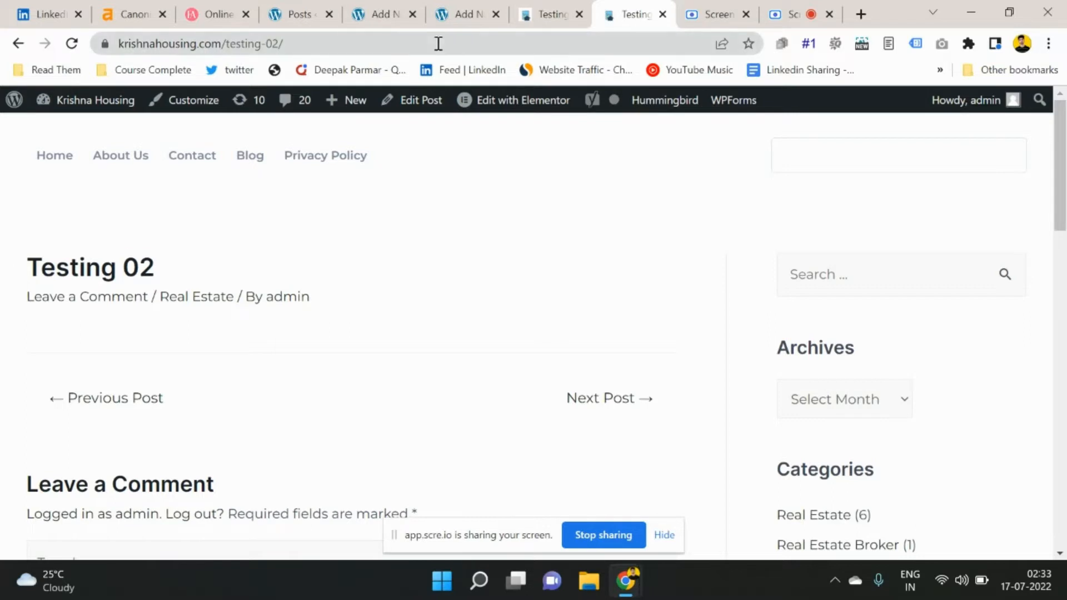
Open krishnahousing.com in a new browser tab.
click(527, 22)
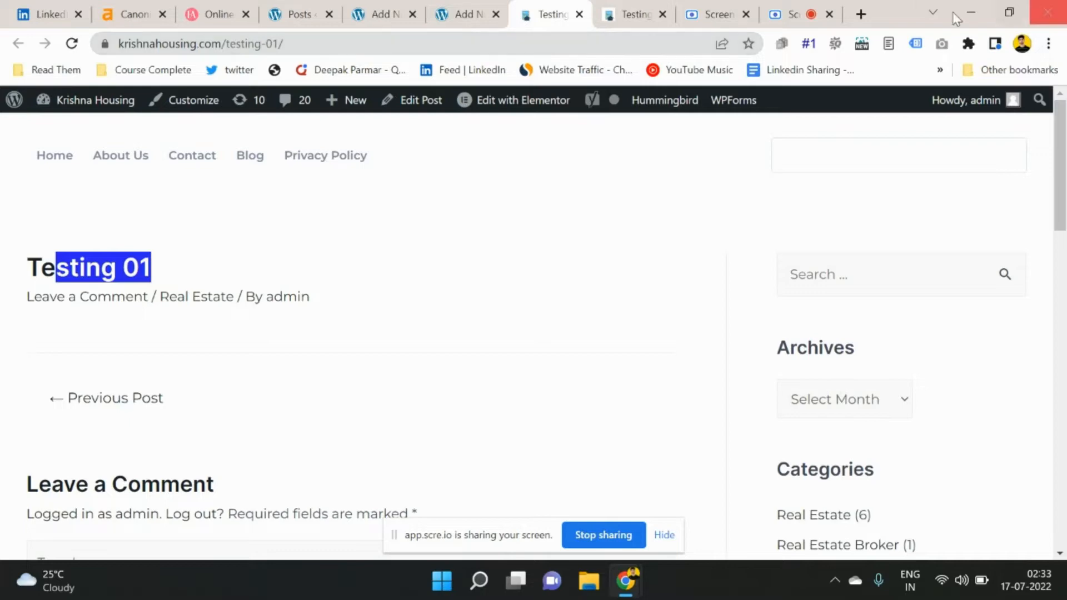
click(861, 14)
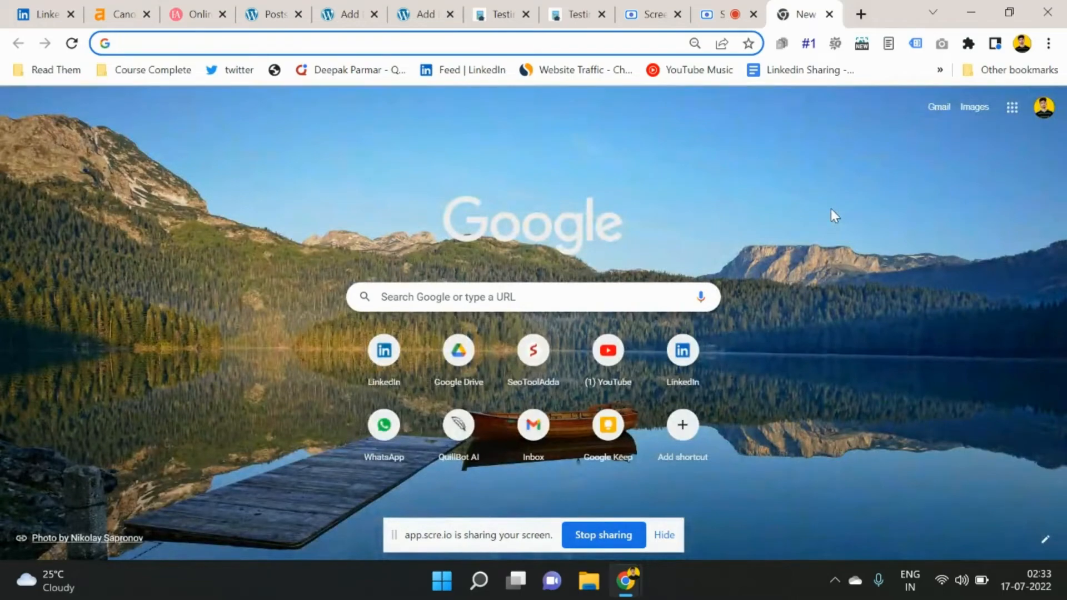
text(krishnahousing.com)
key(Return)
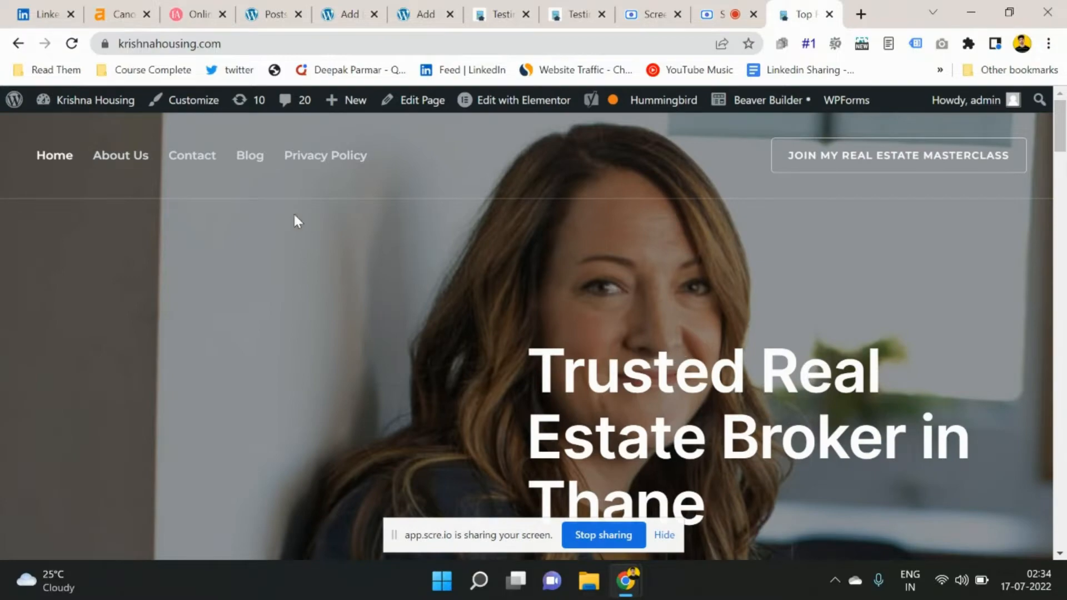
Open the page source of the Krishna Housing home page and bring its canonical tag into readable view.
key(ctrl+u)
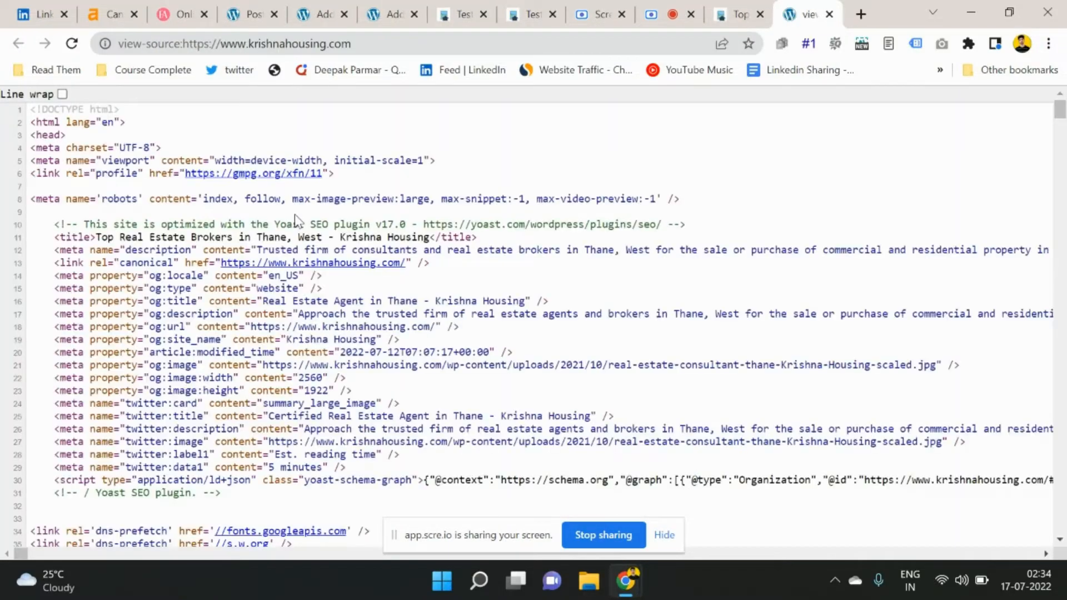
key(ctrl+plus)
key(ctrl+plus)
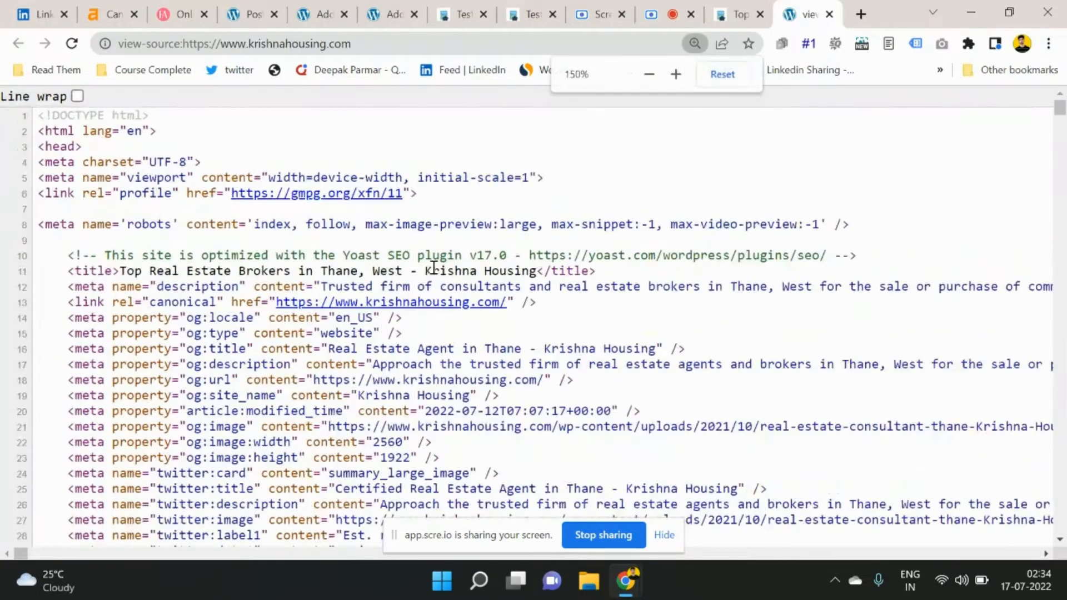
key(ctrl+plus)
key(ctrl+plus)
scroll(433, 269, down, 3)
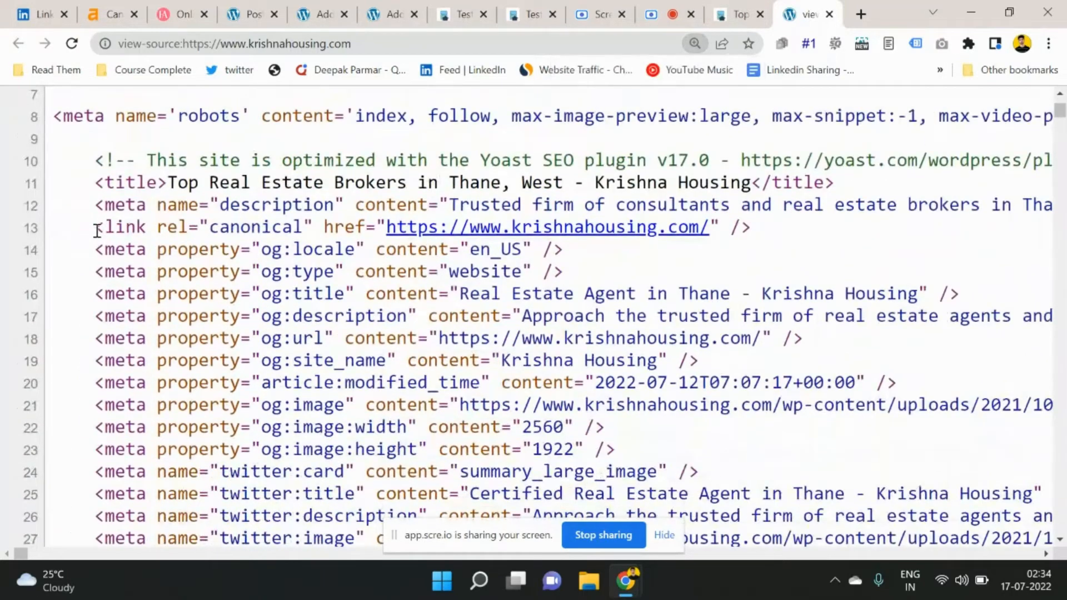
Examine the canonical link tag in the source code and compare its href URL with the page address.
drag(97, 230, 767, 233)
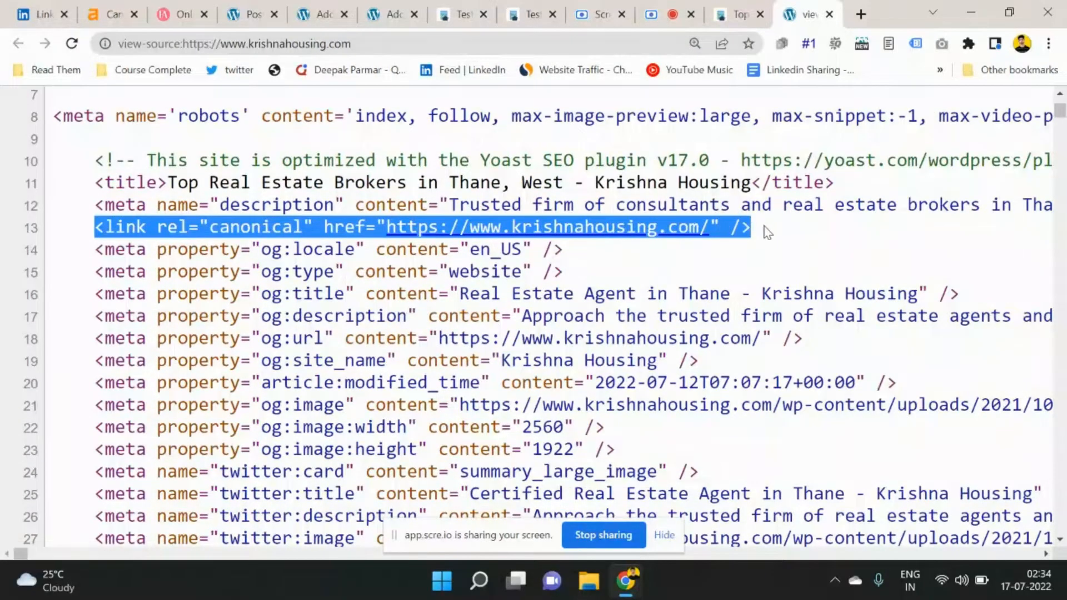
click(767, 232)
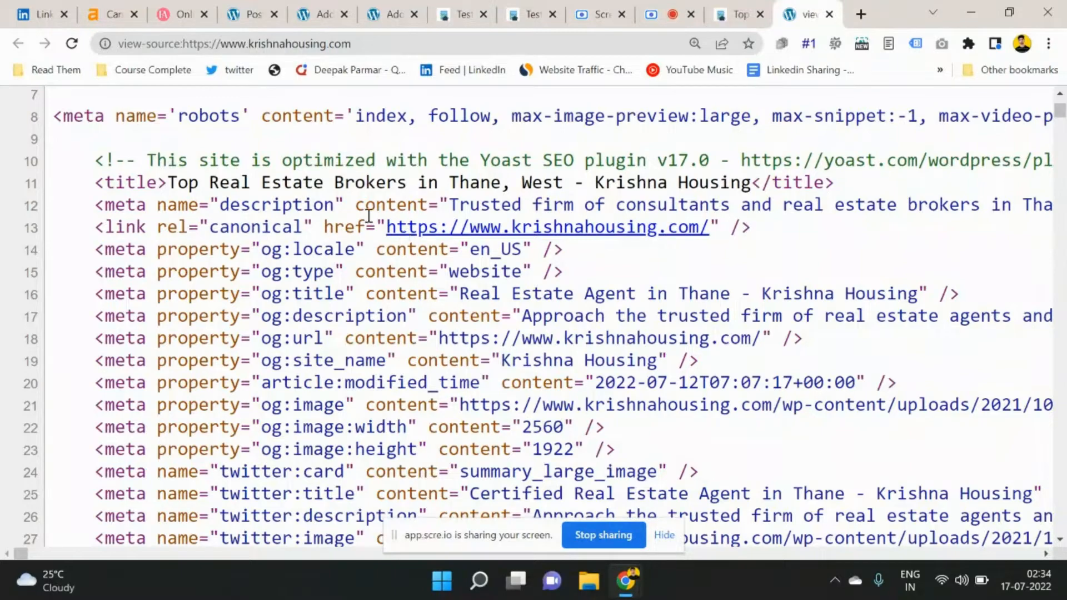
drag(387, 227, 703, 232)
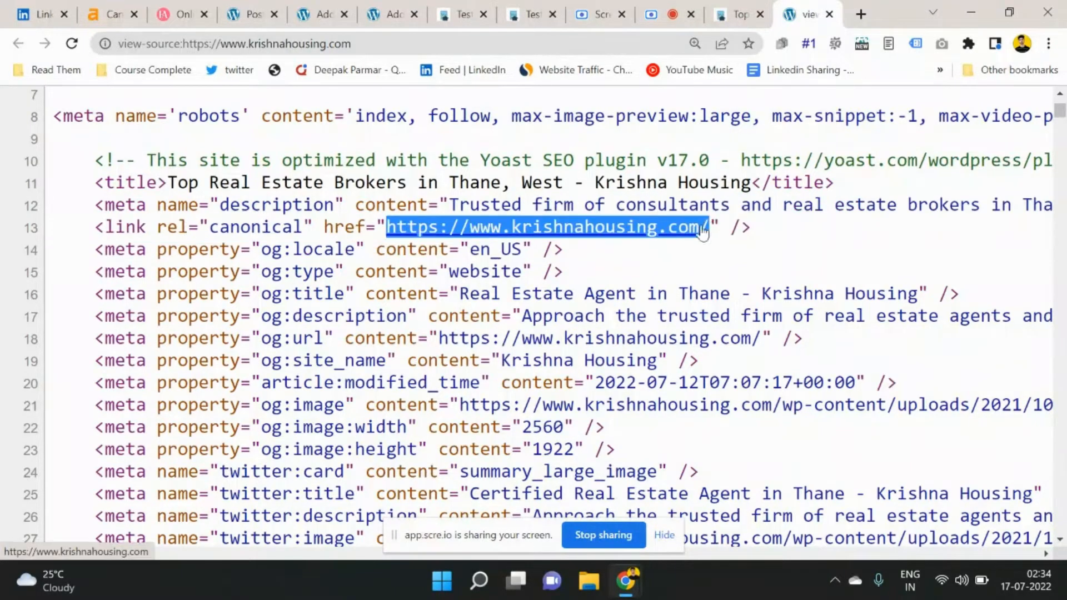
click(448, 46)
click(360, 232)
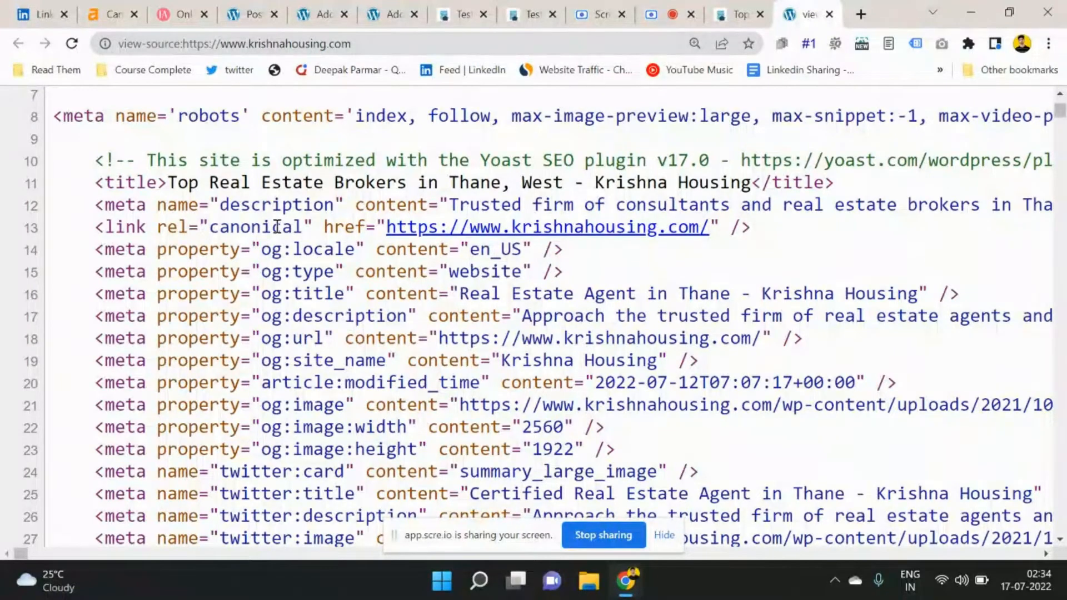
drag(277, 228, 709, 228)
click(711, 229)
Copy the canonical URL into a Notepad document and place the Notepad window below the canonical tag.
drag(387, 227, 710, 228)
key(ctrl+c)
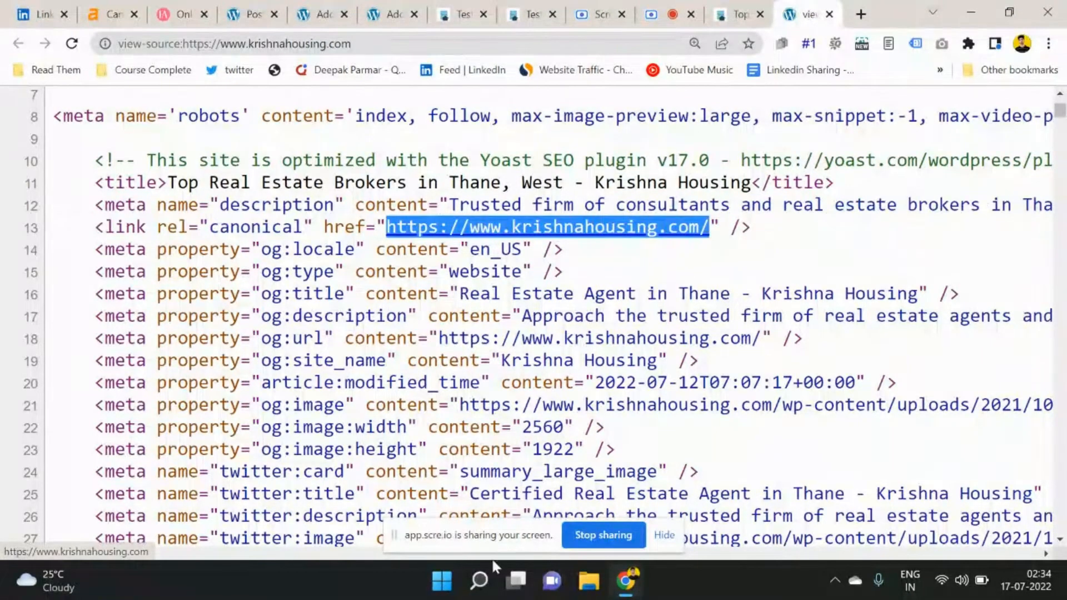
click(479, 581)
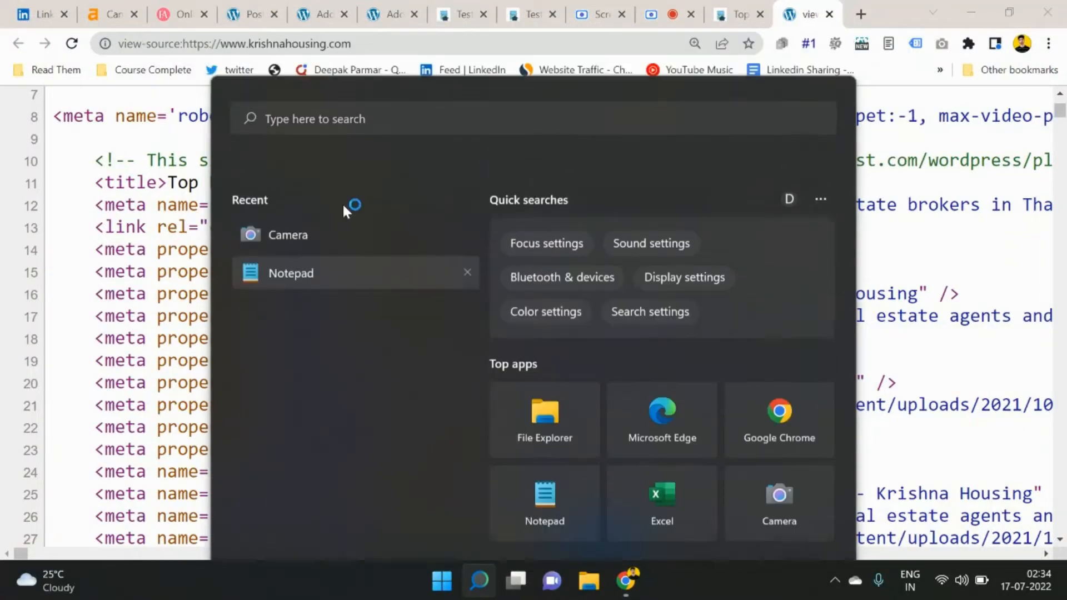
click(291, 272)
key(ctrl+v)
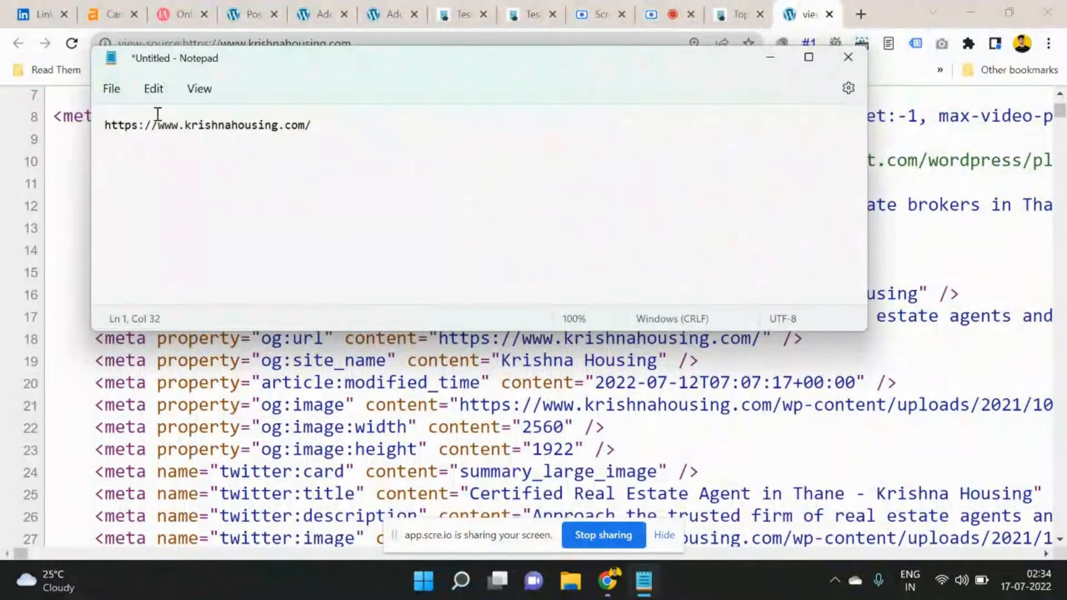
drag(284, 59, 448, 255)
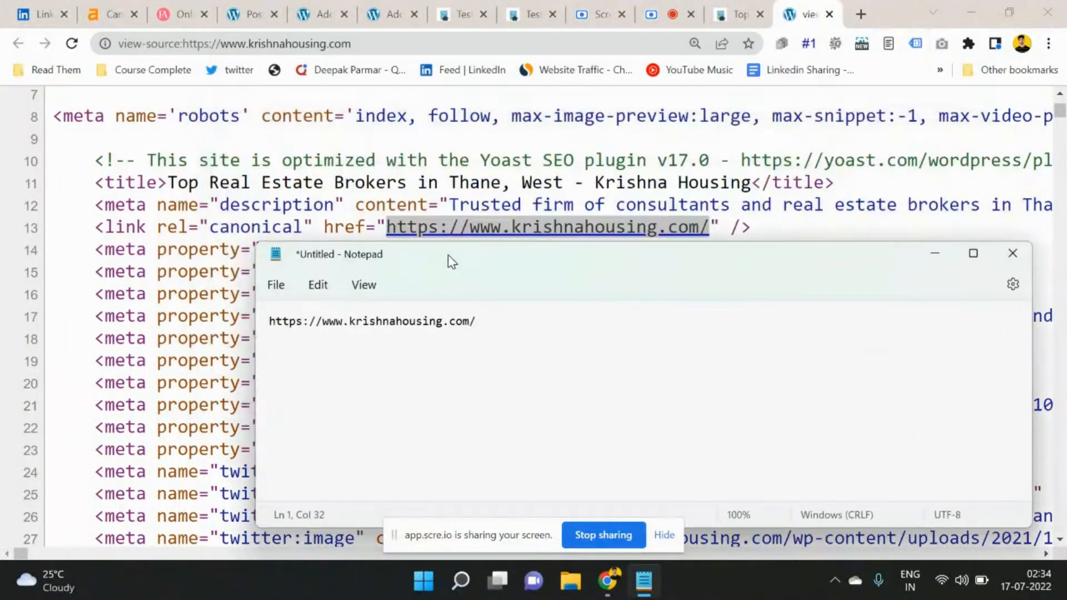
click(356, 322)
drag(477, 321, 269, 322)
key(ctrl+c)
click(588, 358)
key(Return)
key(ctrl+v)
drag(350, 350, 322, 351)
key(BackSpace)
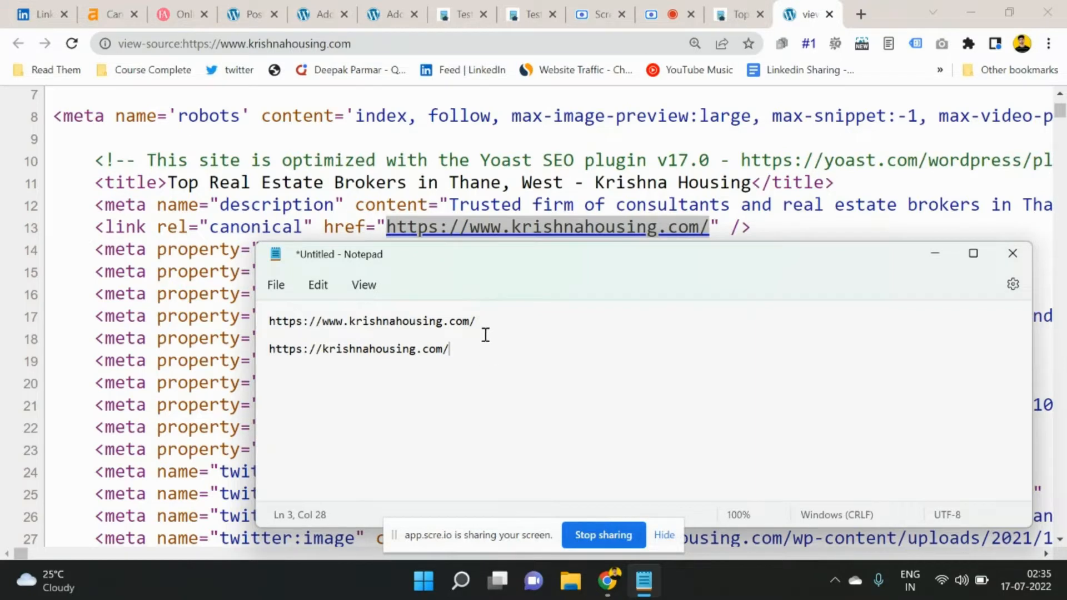
Compare the www and non-www versions of the URL in the Notepad document.
drag(477, 321, 269, 322)
drag(489, 312, 246, 309)
click(489, 332)
drag(508, 327, 267, 310)
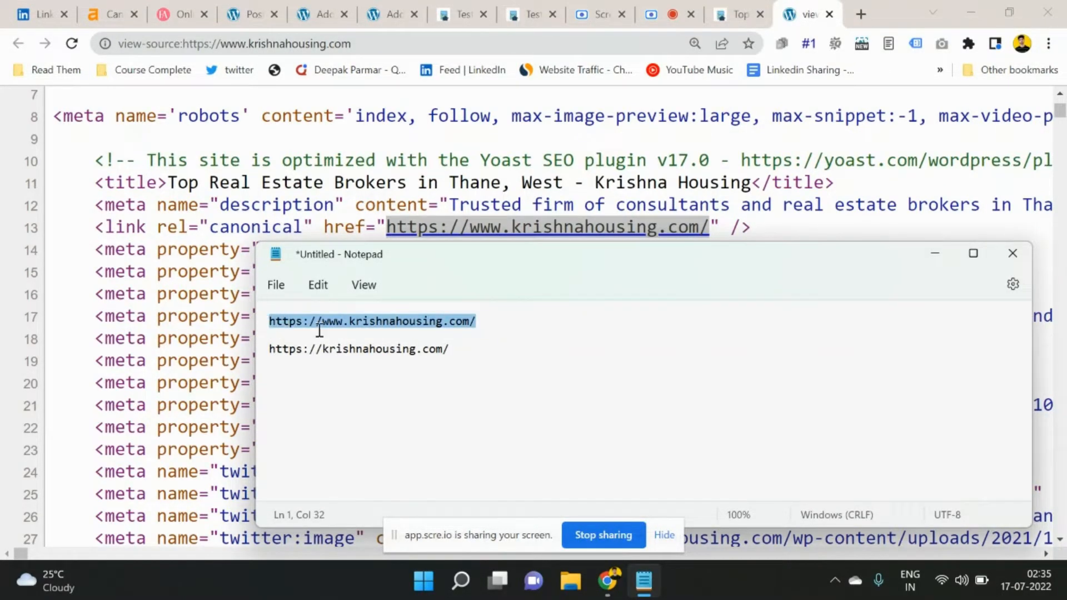
click(476, 359)
drag(477, 358, 245, 332)
click(367, 357)
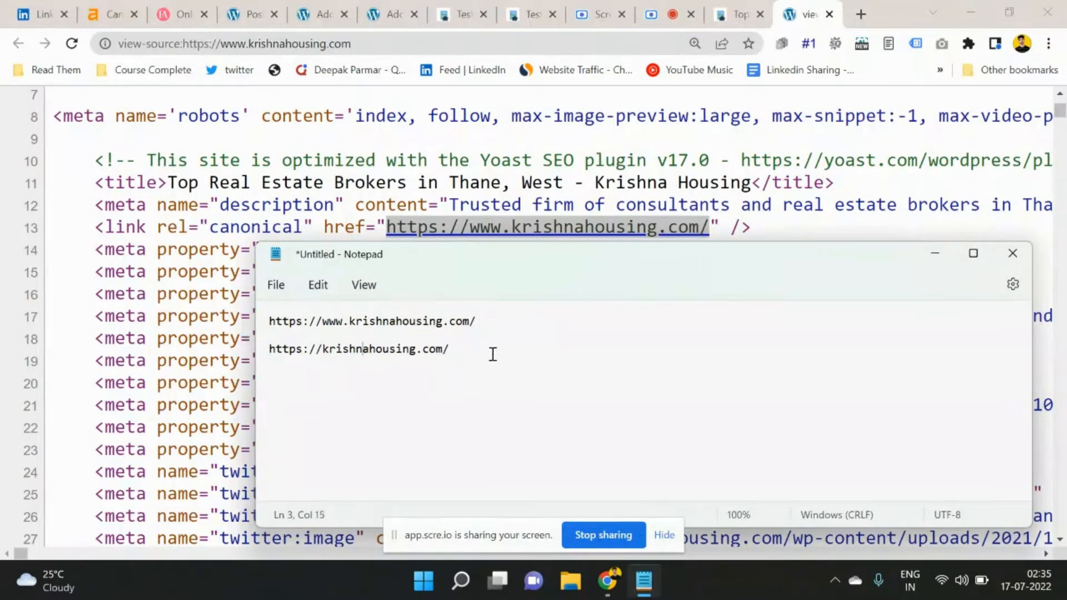
drag(469, 359, 257, 341)
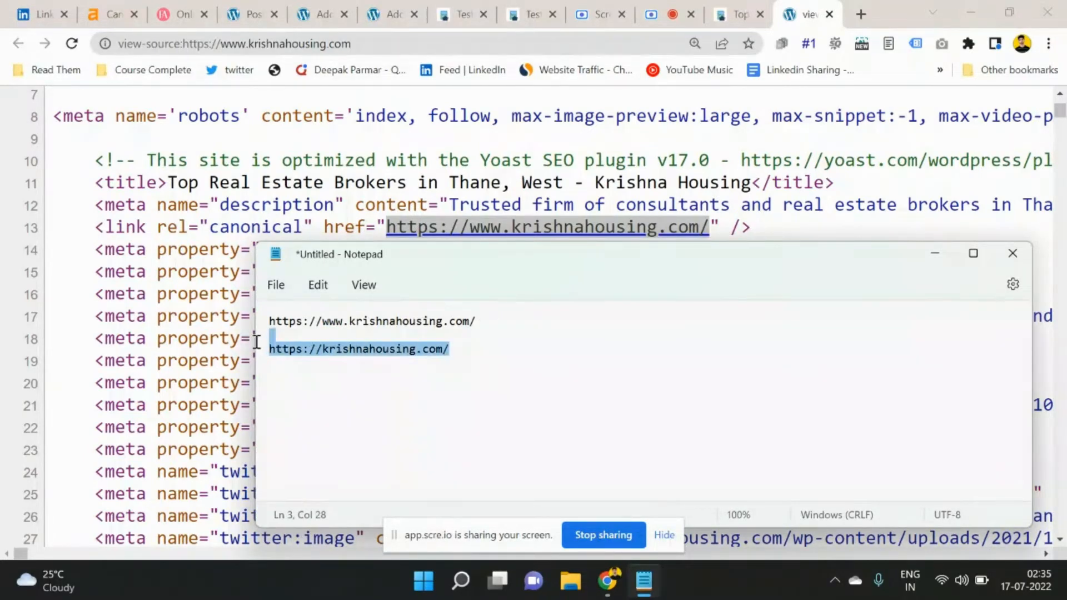
click(323, 350)
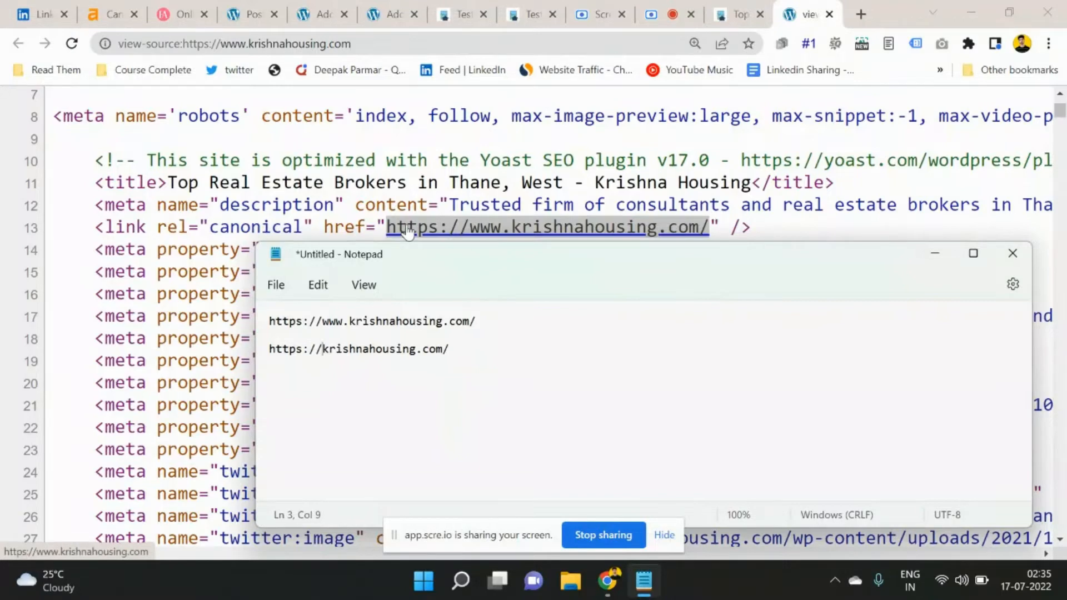
click(492, 350)
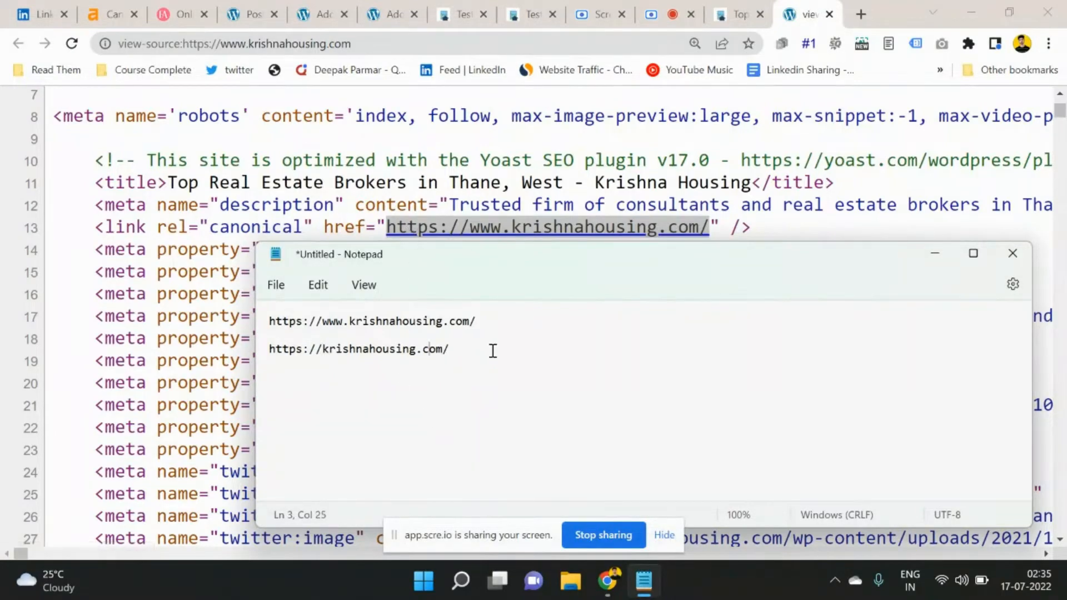
key(ctrl+a)
click(470, 365)
drag(469, 365, 241, 319)
Return to the page source in the browser and check the address shown for the site.
click(281, 207)
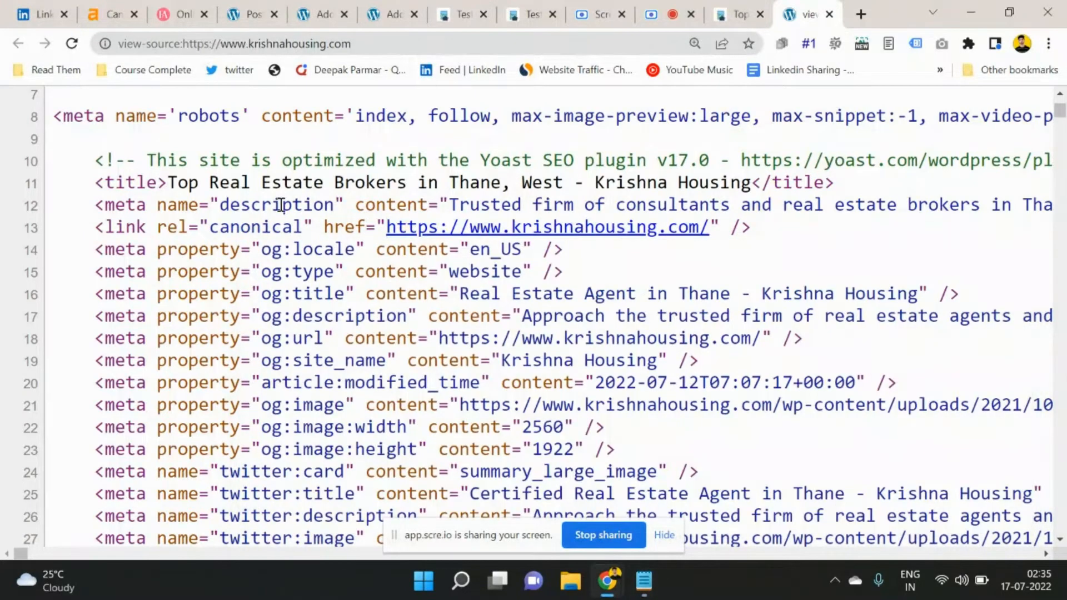
drag(374, 43, 184, 42)
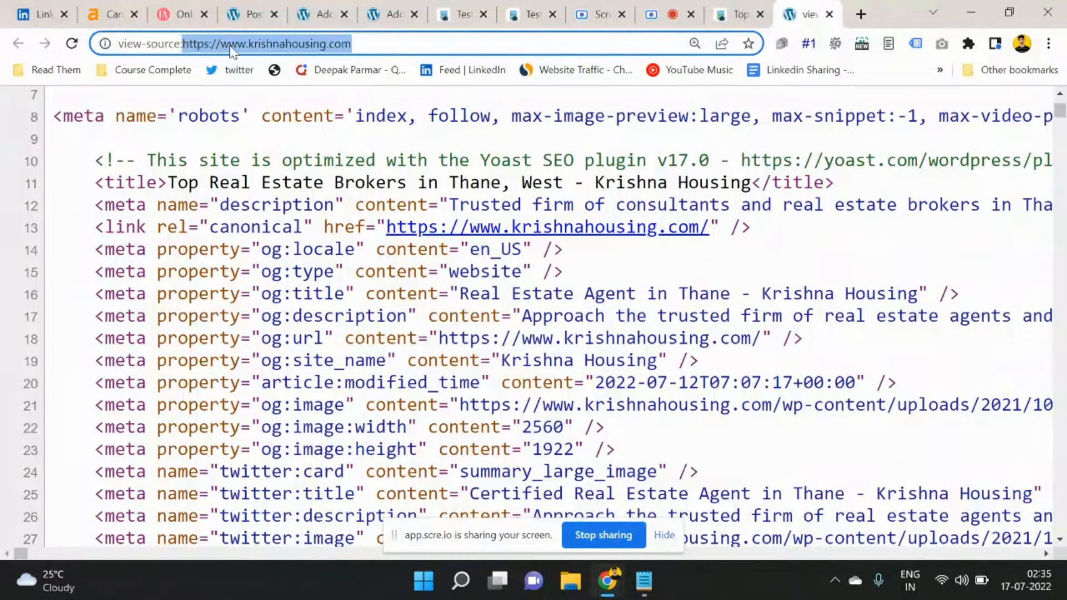
click(251, 44)
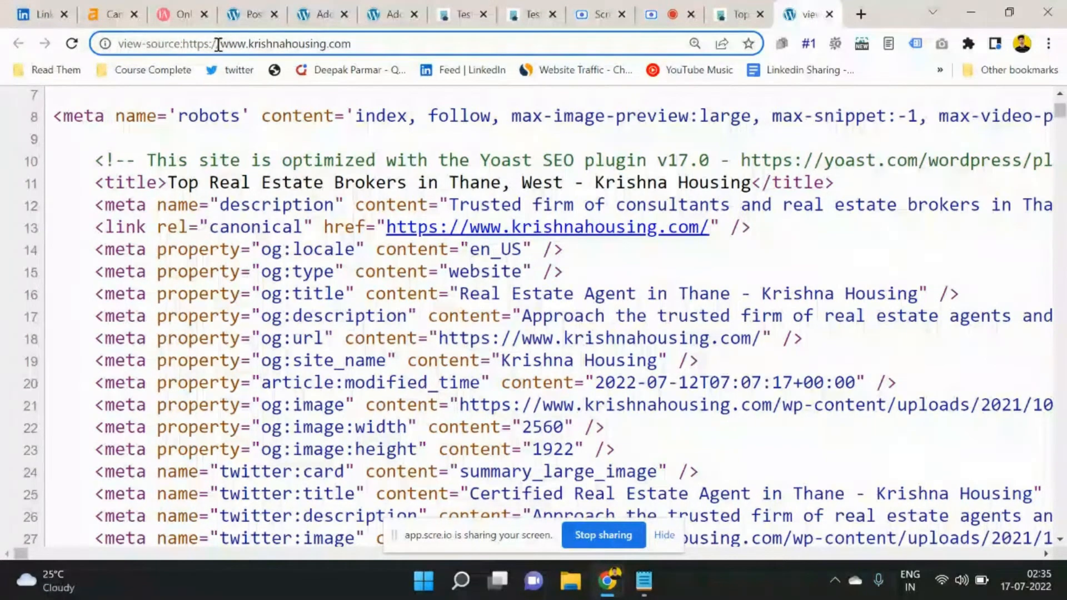
Copy the non-www URL from Notepad, open it in a new browser tab and check the full address it loads.
click(644, 581)
click(466, 361)
drag(466, 361, 251, 348)
key(ctrl+c)
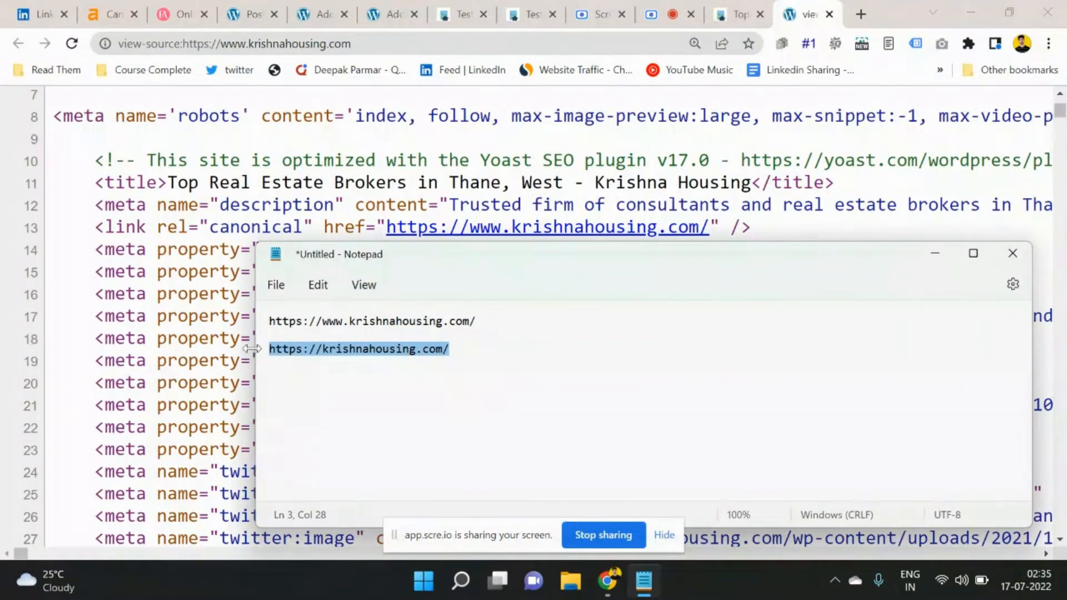
click(859, 14)
key(ctrl+v)
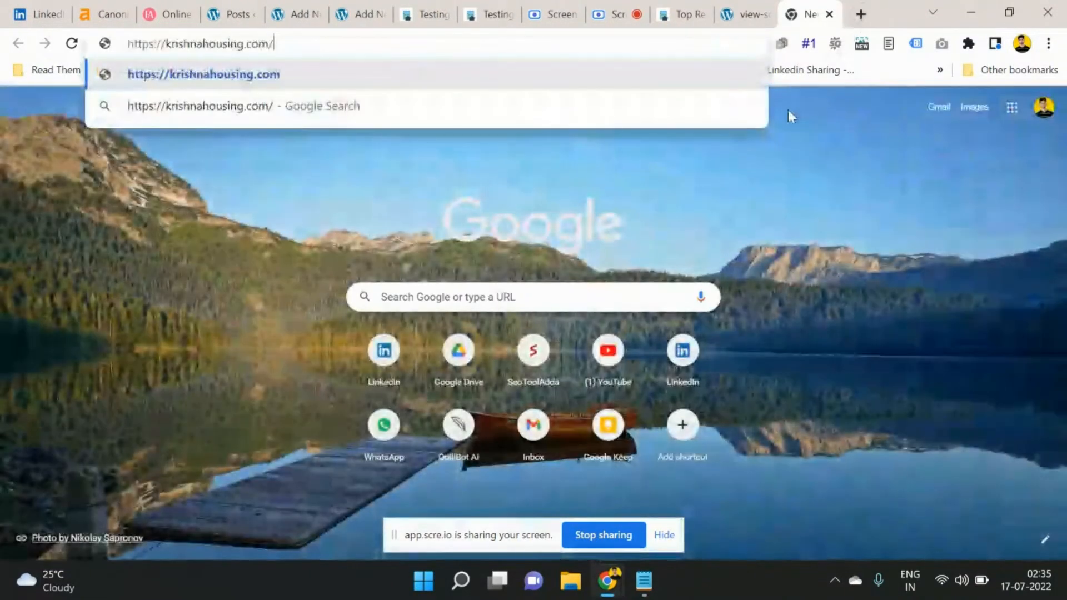
key(Return)
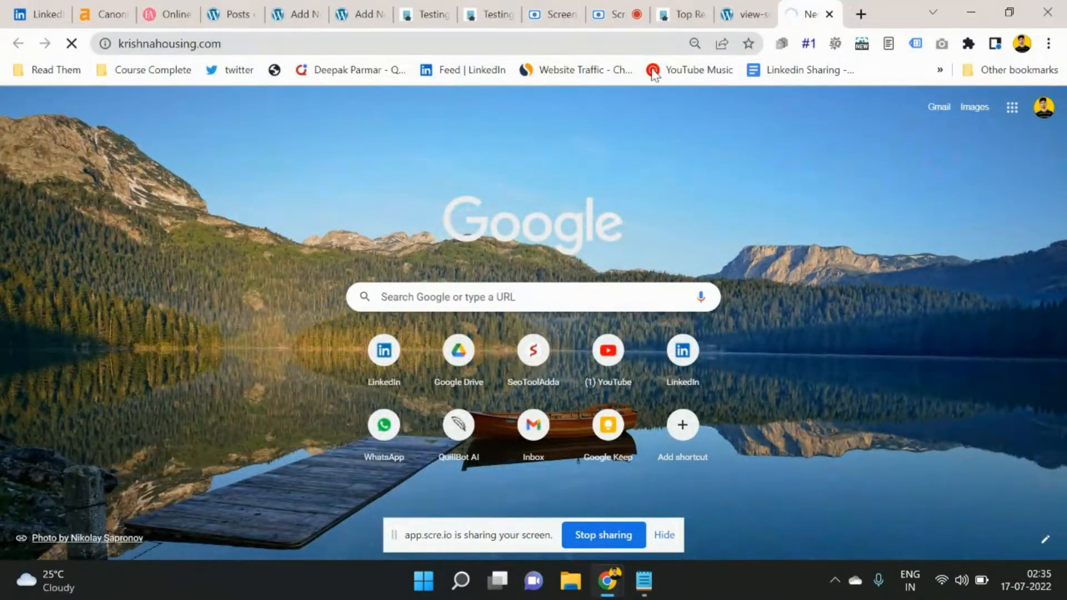
click(667, 42)
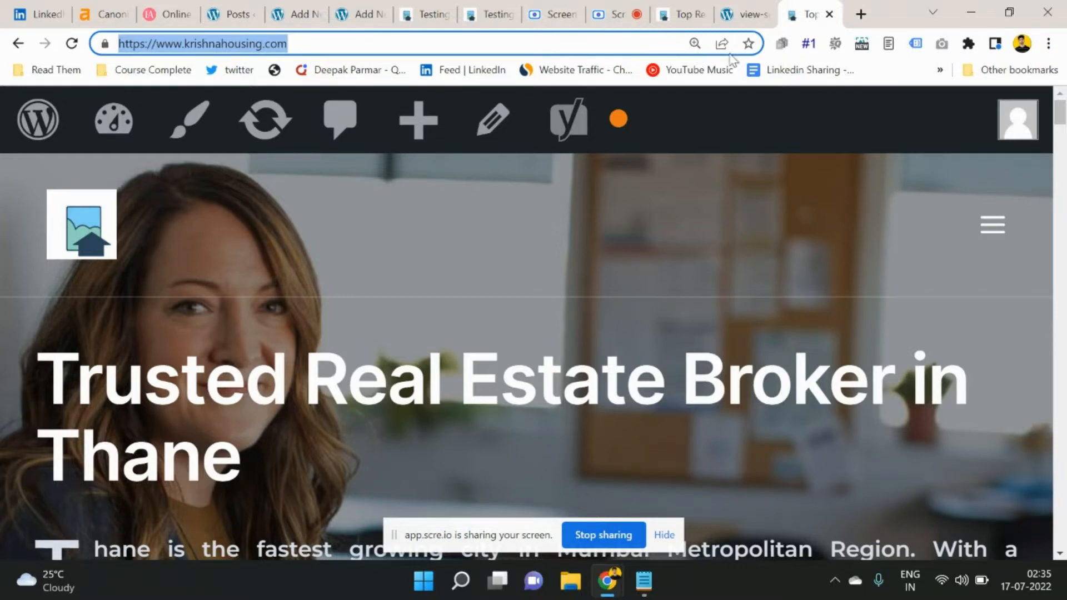
Compare the loaded address with the www URL in Notepad and with the canonical tag in the page source.
click(643, 581)
click(488, 328)
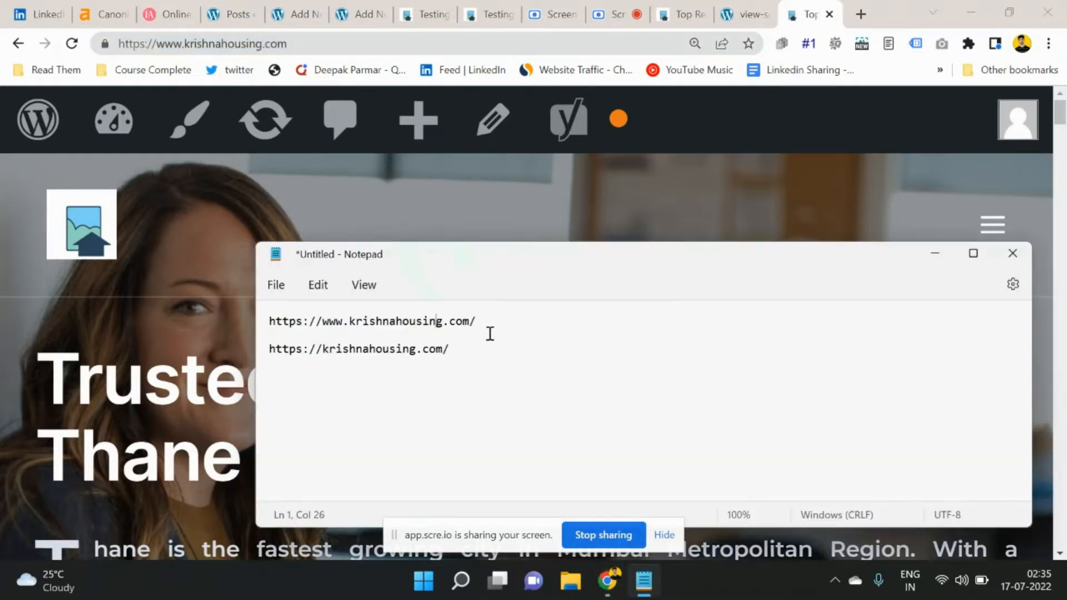
drag(479, 321, 269, 321)
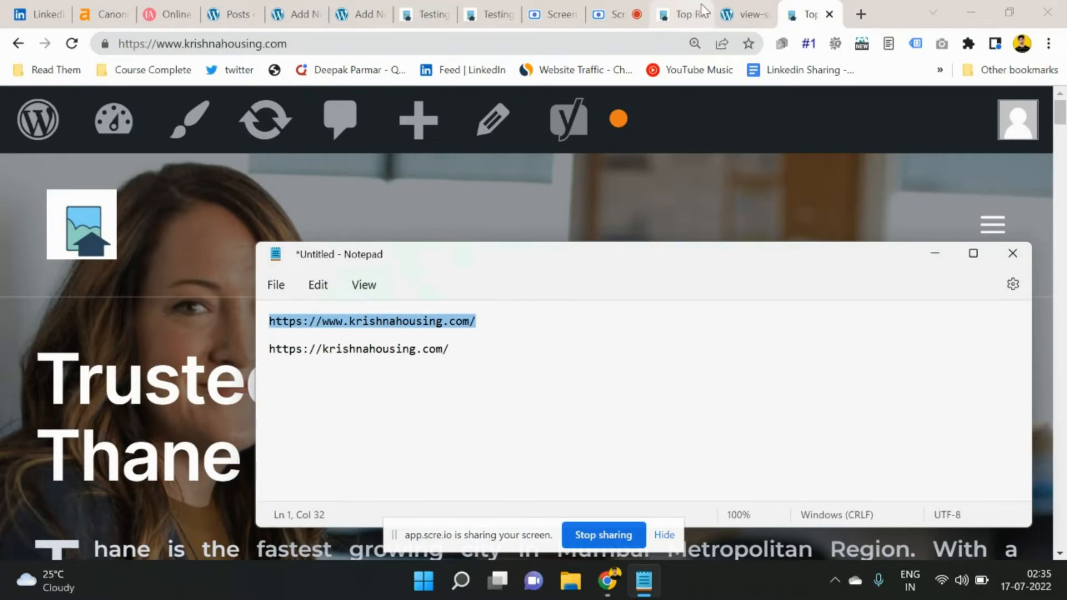
click(689, 21)
click(740, 19)
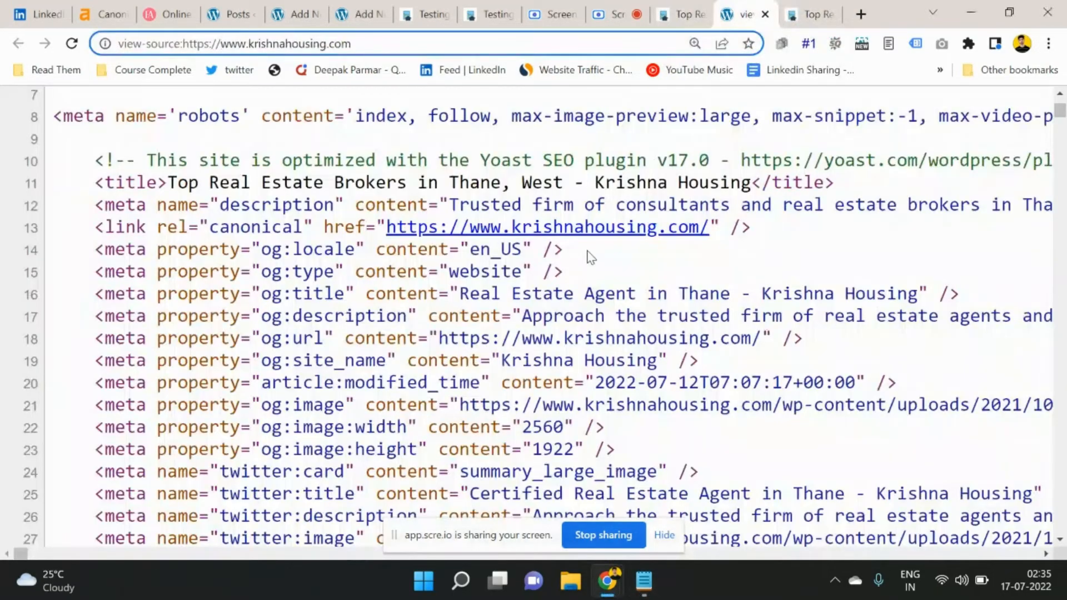
key(ctrl+plus)
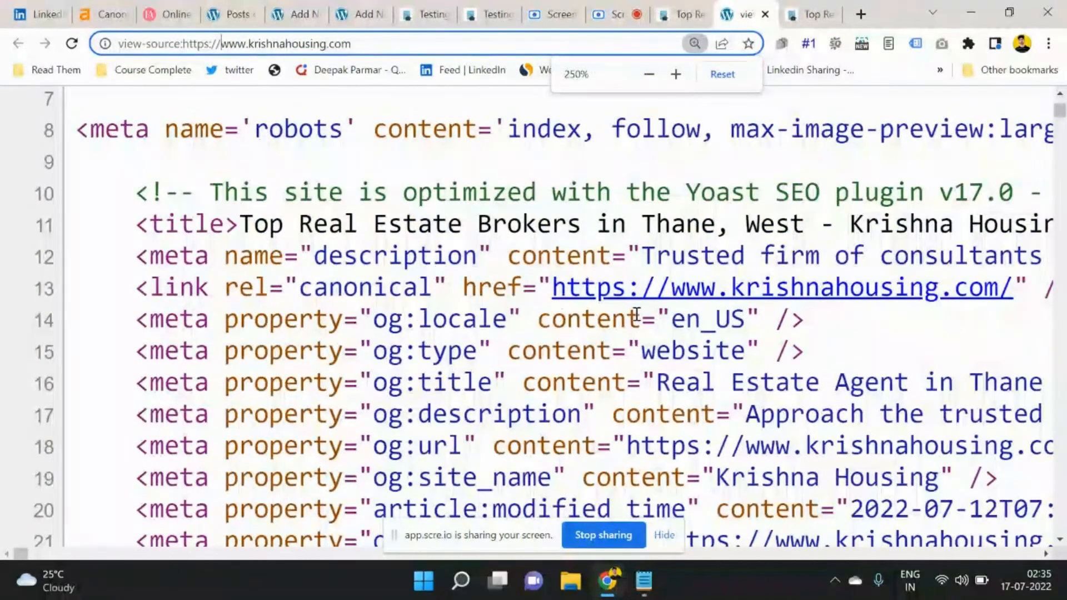
key(ctrl+minus)
key(ctrl+minus)
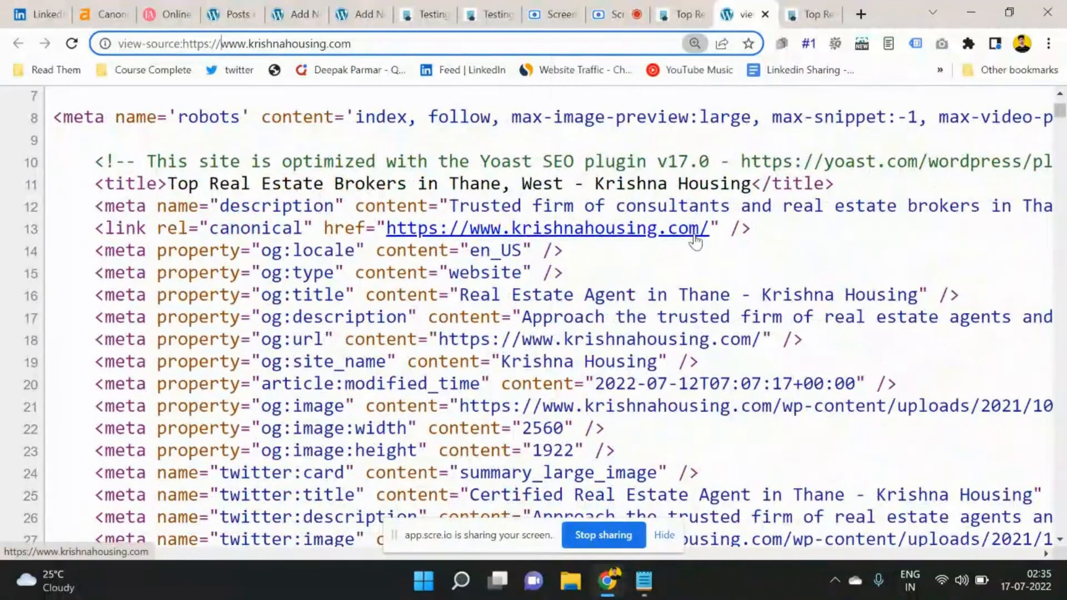
Review both URL versions in Notepad over the page source, then reposition the Notepad window.
click(646, 577)
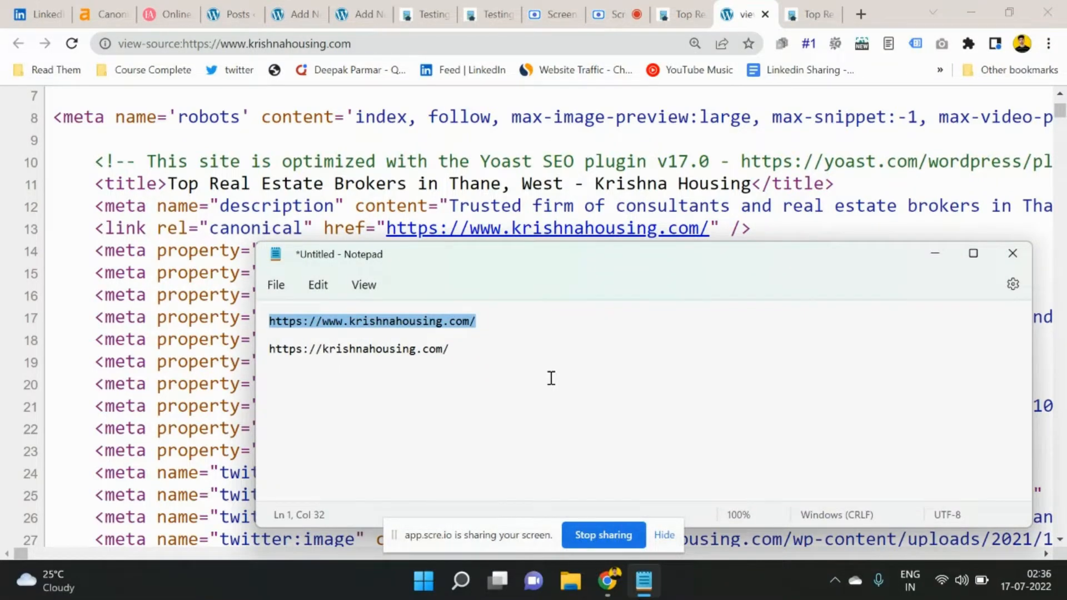
drag(519, 357, 269, 341)
click(406, 371)
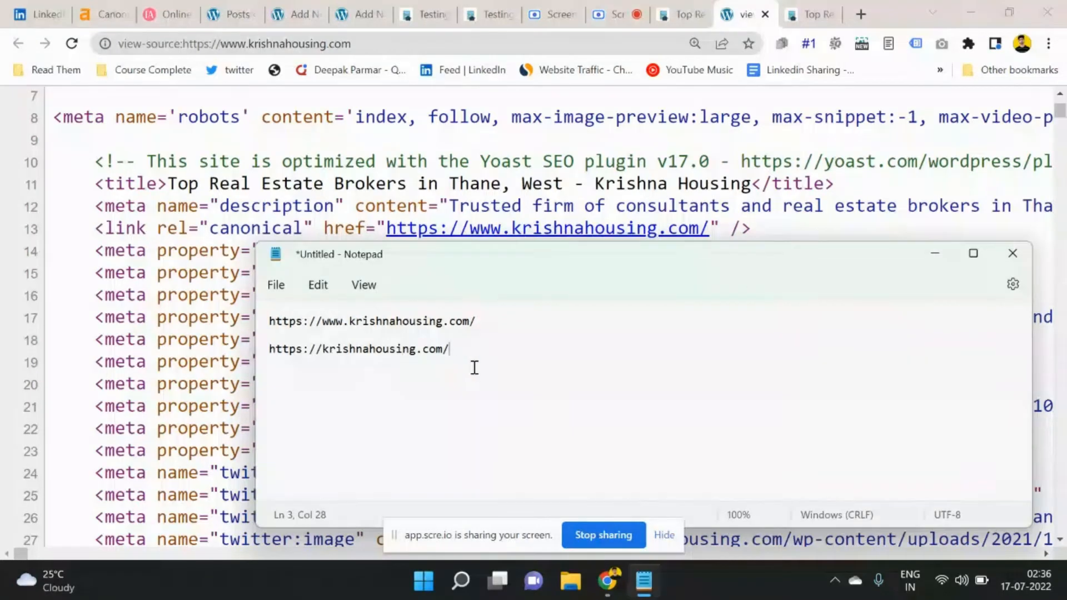
drag(474, 367, 270, 316)
click(403, 336)
click(546, 350)
drag(406, 263, 252, 250)
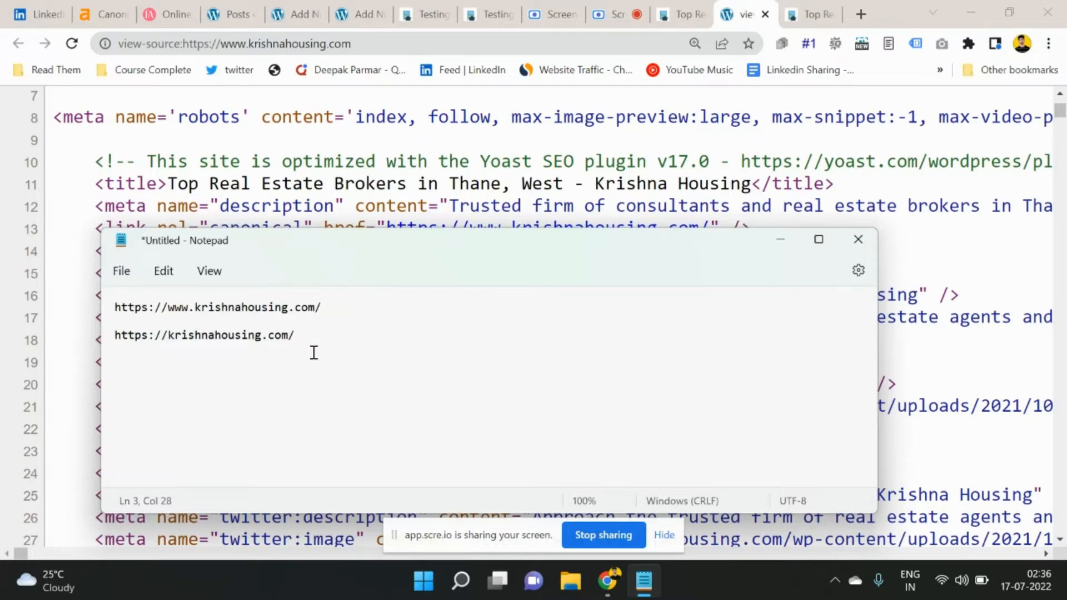
drag(262, 246, 428, 363)
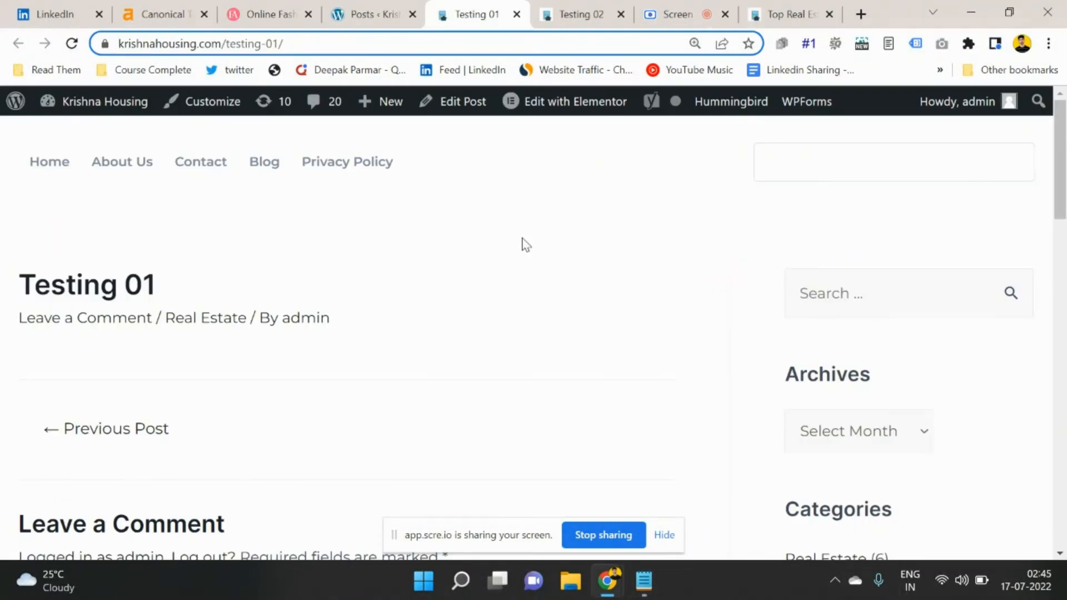
View the published Testing 01 and Testing 02 posts and compare the two pages.
scroll(356, 300, down, 1)
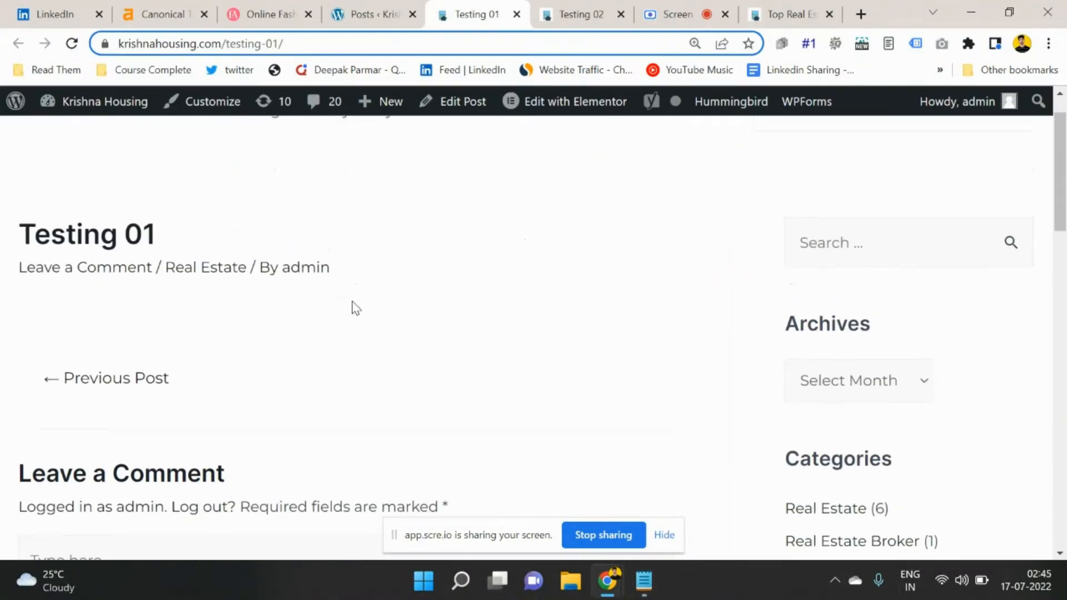
scroll(352, 306, up, 1)
click(550, 10)
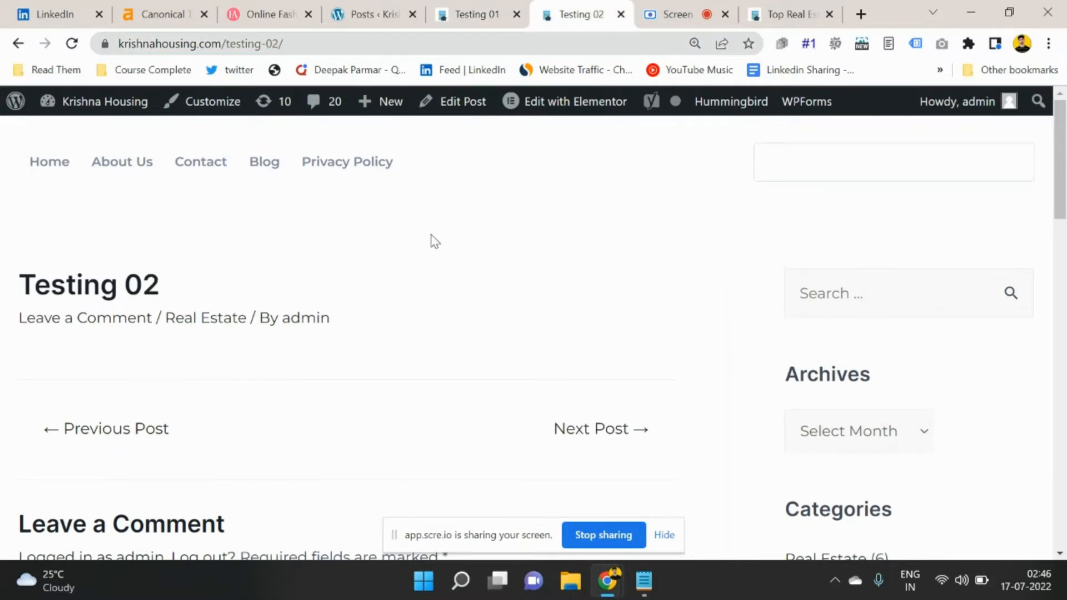
click(464, 16)
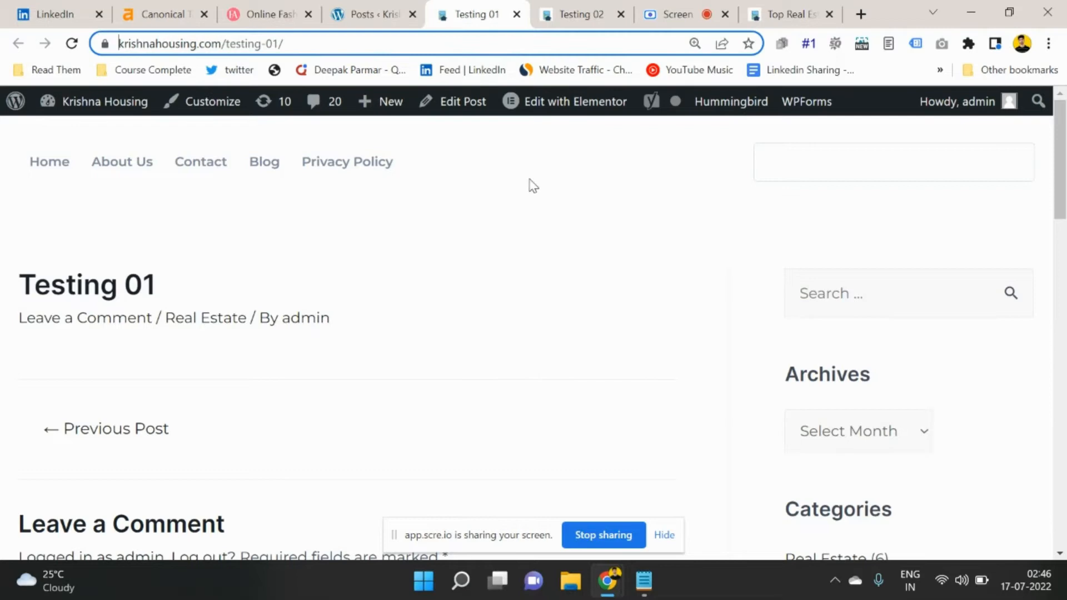
click(575, 22)
click(489, 16)
Open the page source of both the Testing 01 and Testing 02 posts.
key(ctrl+u)
click(597, 12)
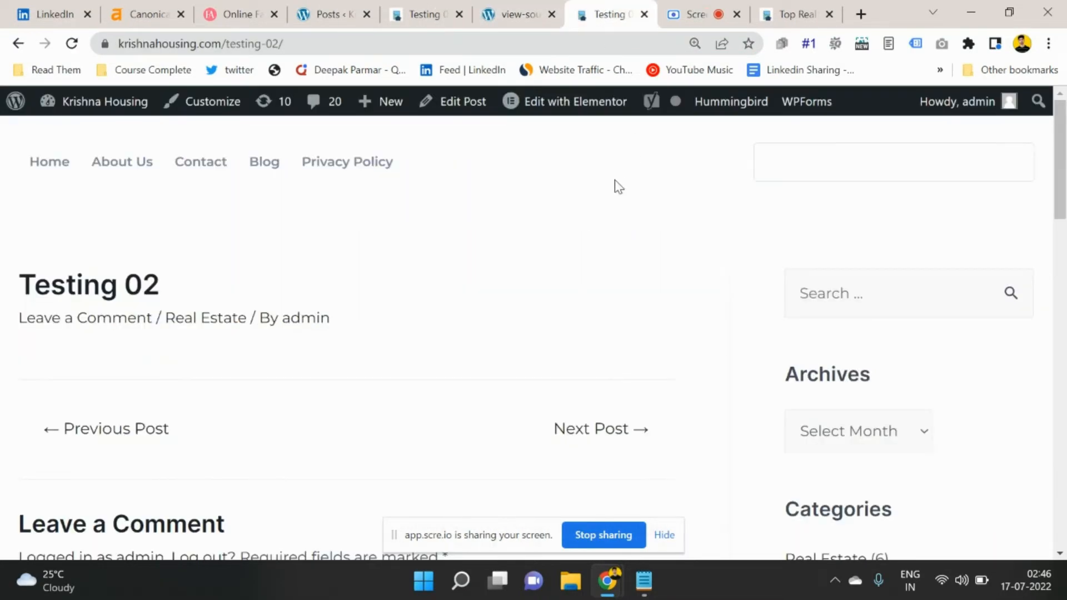
key(ctrl+u)
Compare the canonical URL in the Testing 01 page source with that page's address.
click(461, 14)
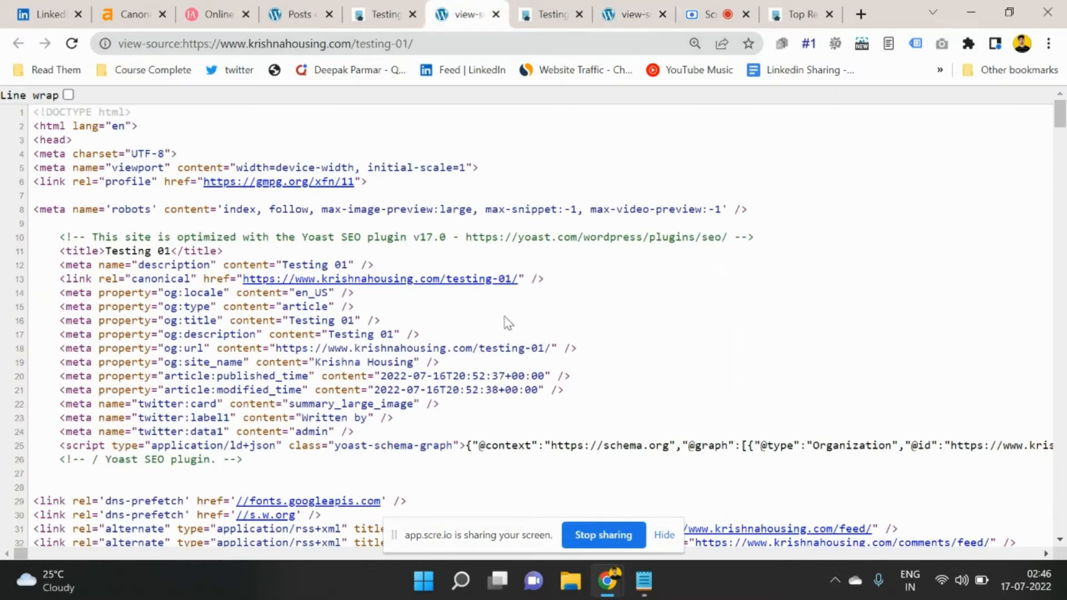
click(424, 43)
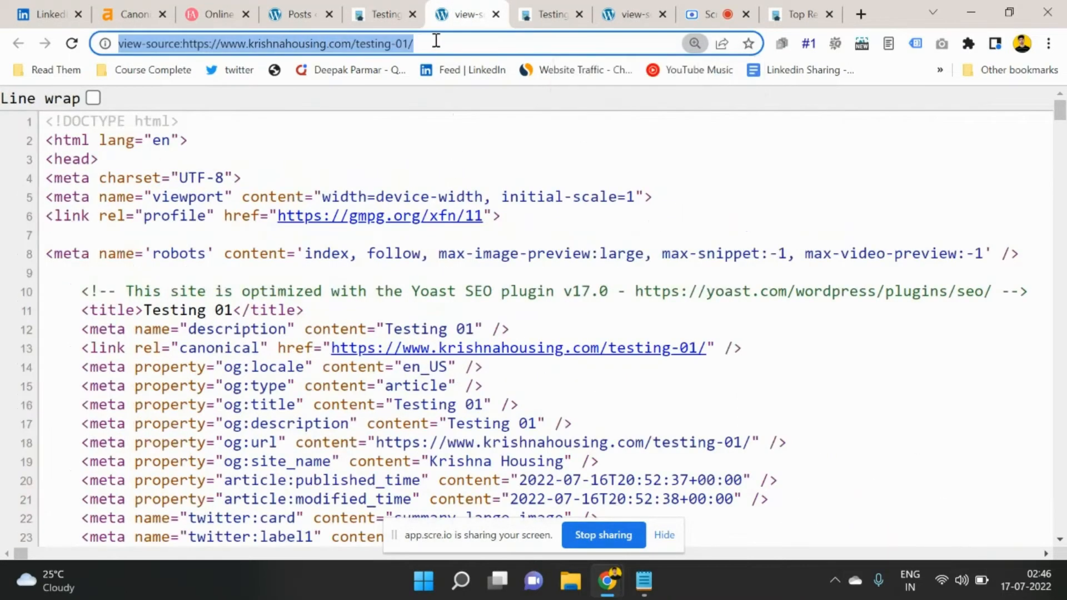
click(350, 373)
drag(314, 351, 730, 344)
click(753, 403)
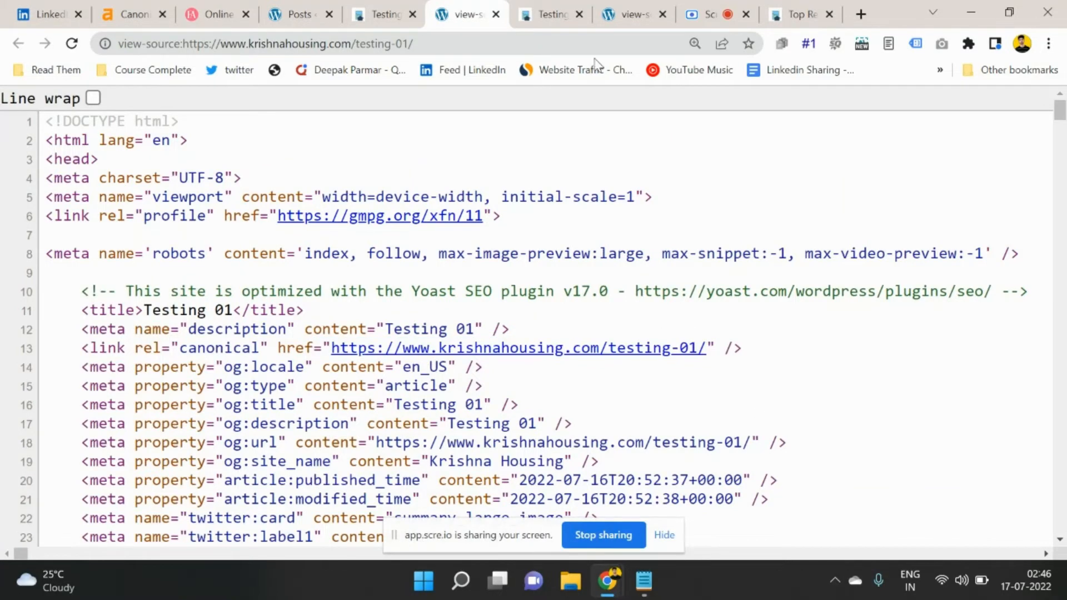
Locate and highlight the canonical URL in the Testing 02 page source.
click(634, 14)
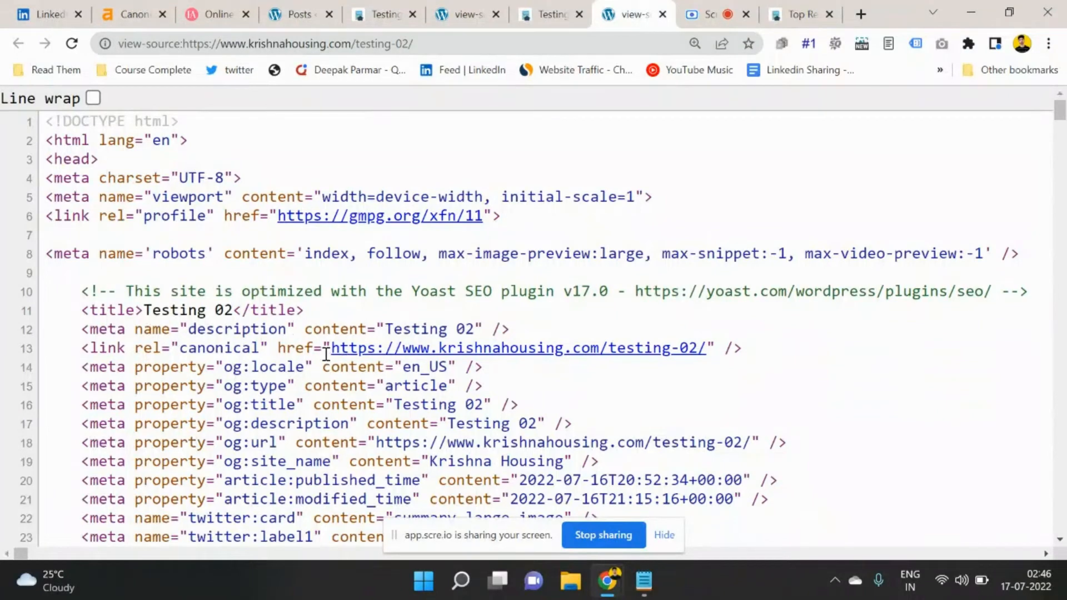
drag(325, 349, 739, 352)
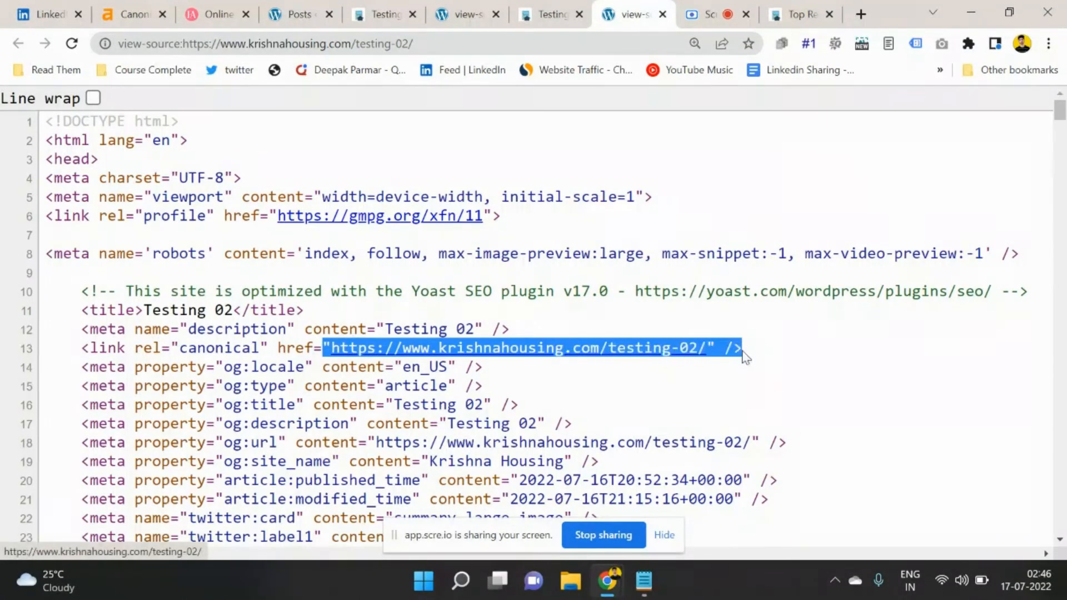
click(691, 410)
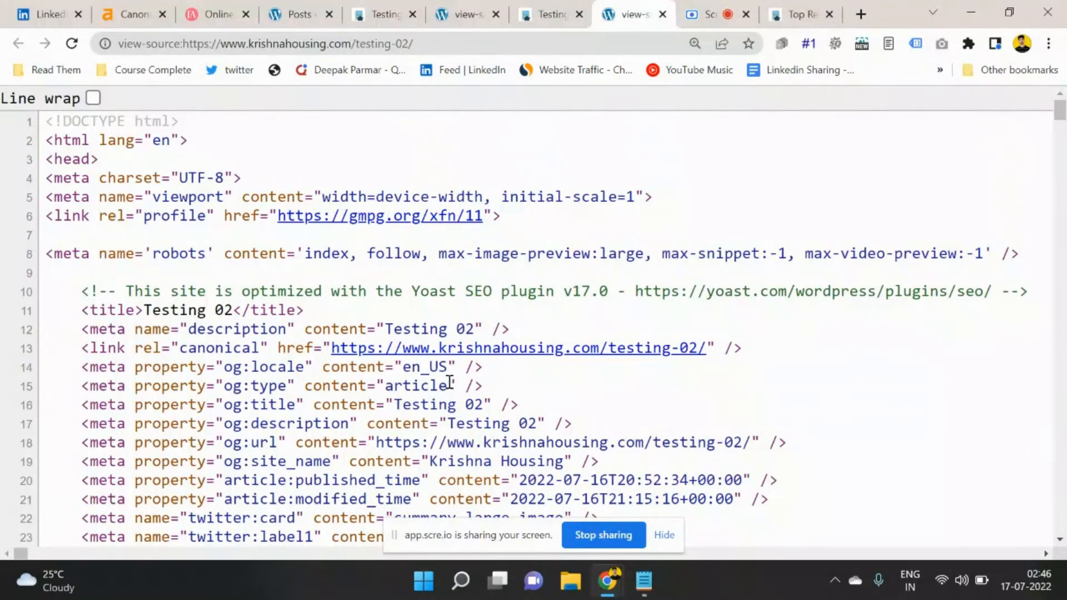
Close both page source tabs and return to the published Testing 02 post.
click(496, 13)
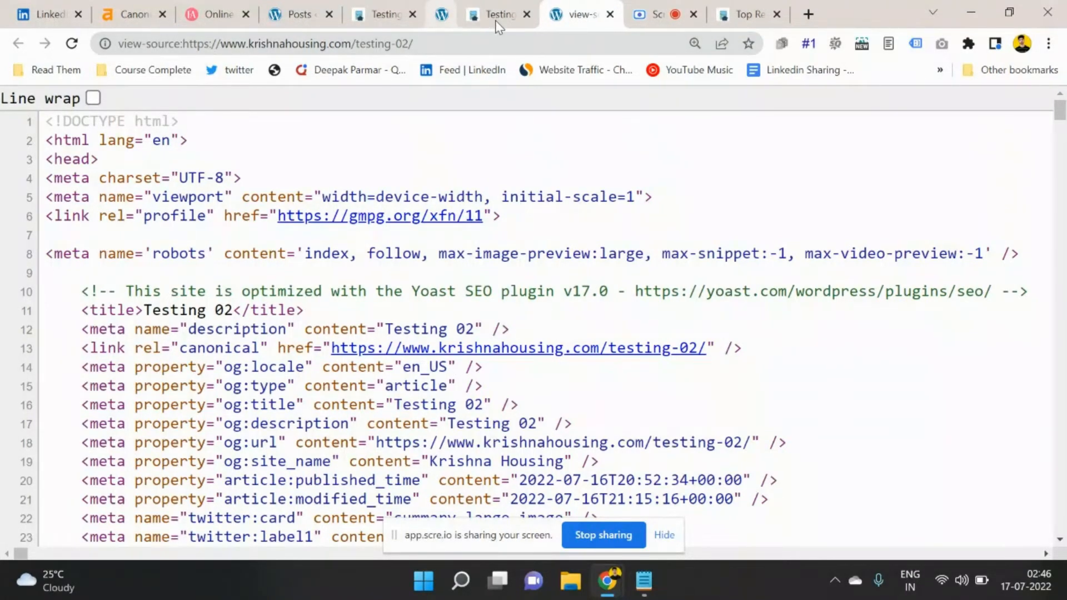
click(579, 13)
click(578, 14)
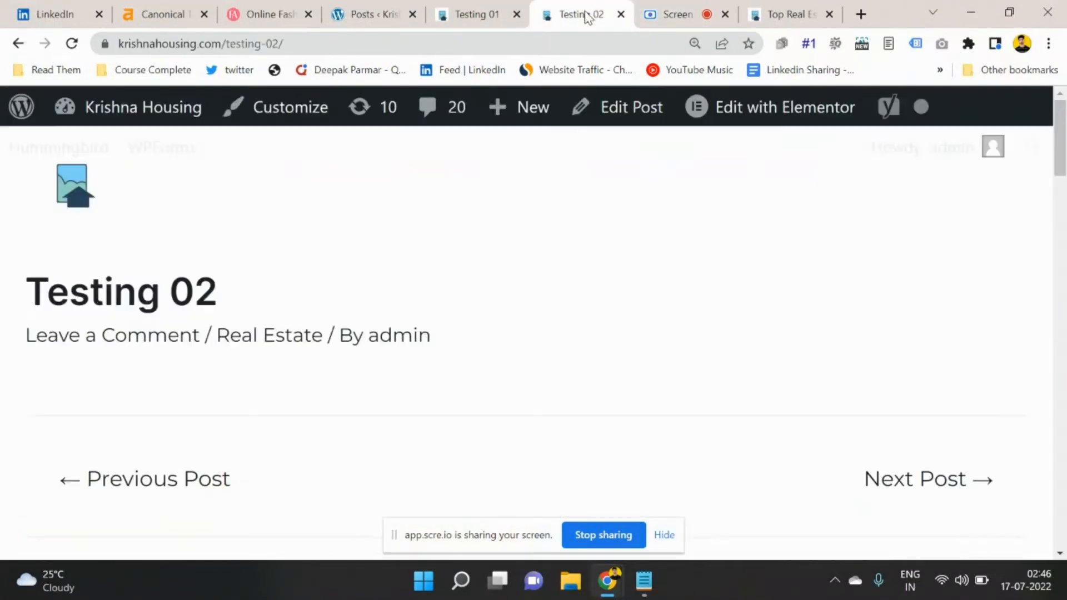
key(ctrl+minus)
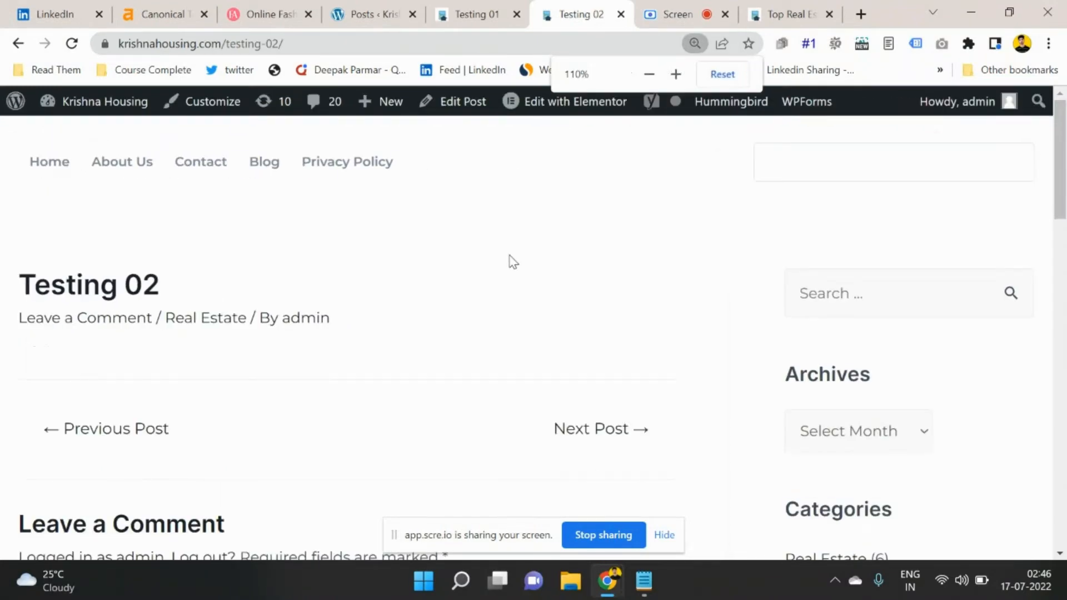
key(ctrl+plus)
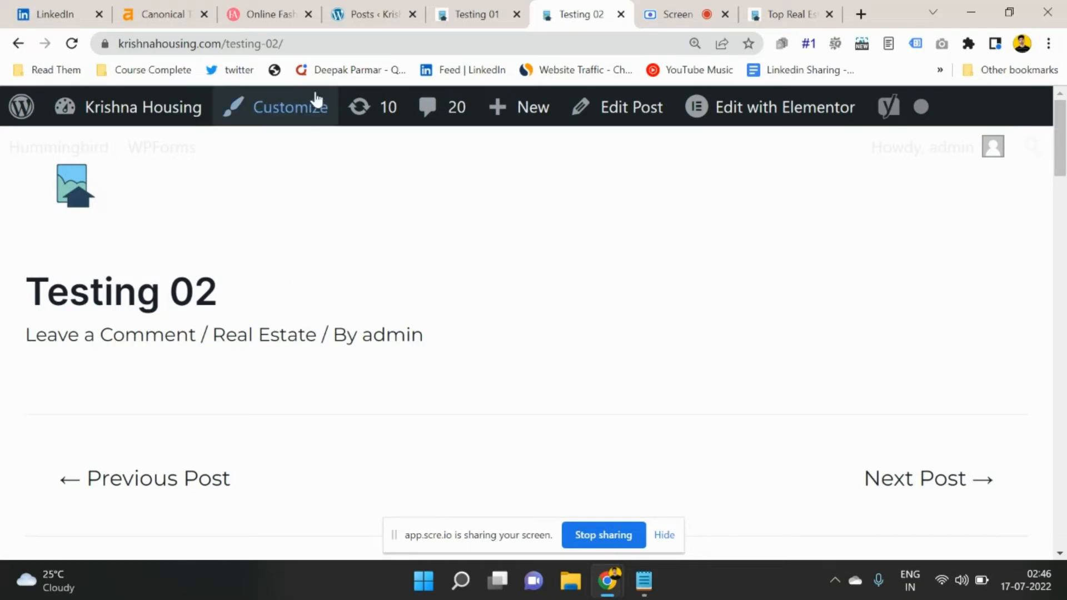
Check the full address of the Testing 02 post and compare the page with the Testing 01 post.
click(308, 43)
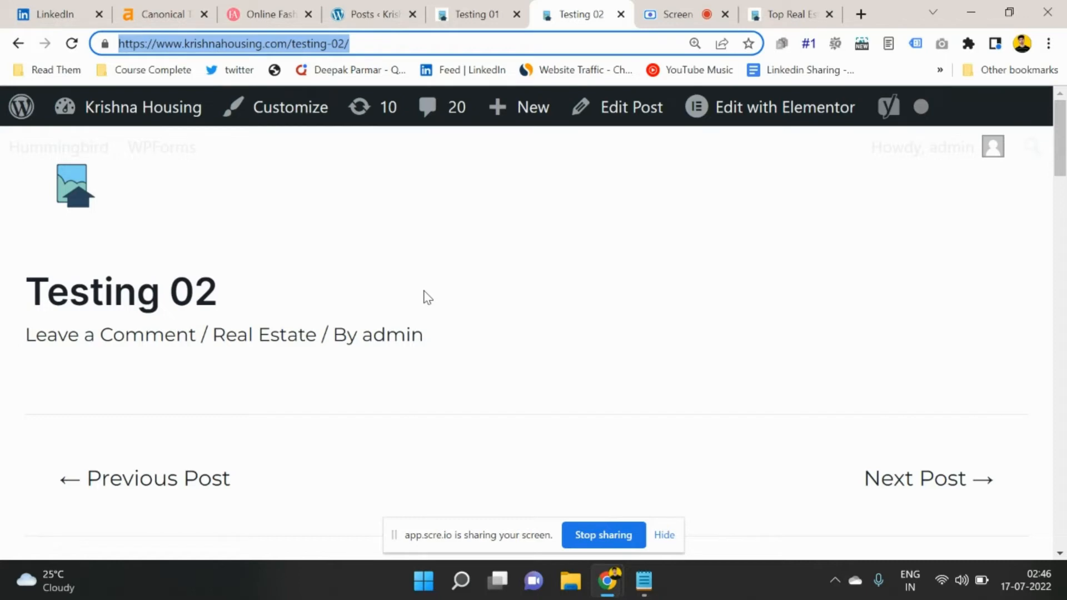
click(478, 4)
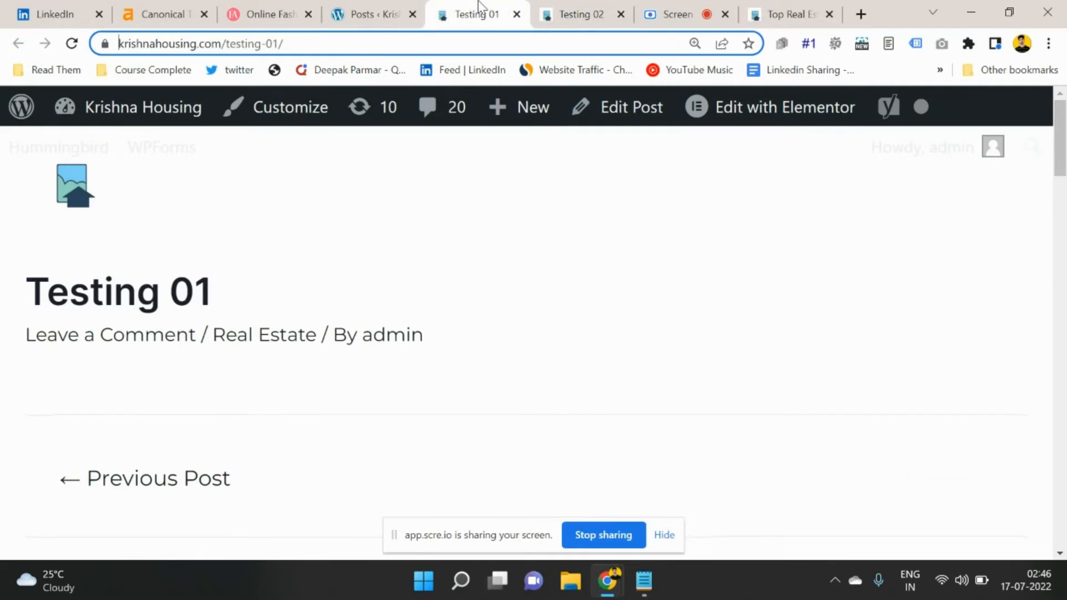
click(558, 4)
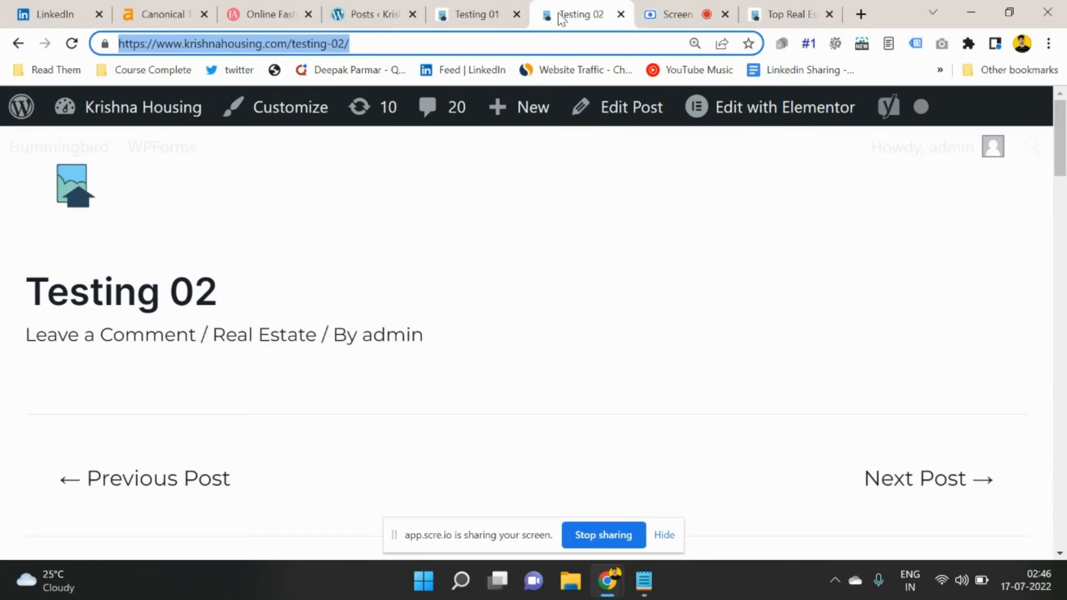
click(549, 211)
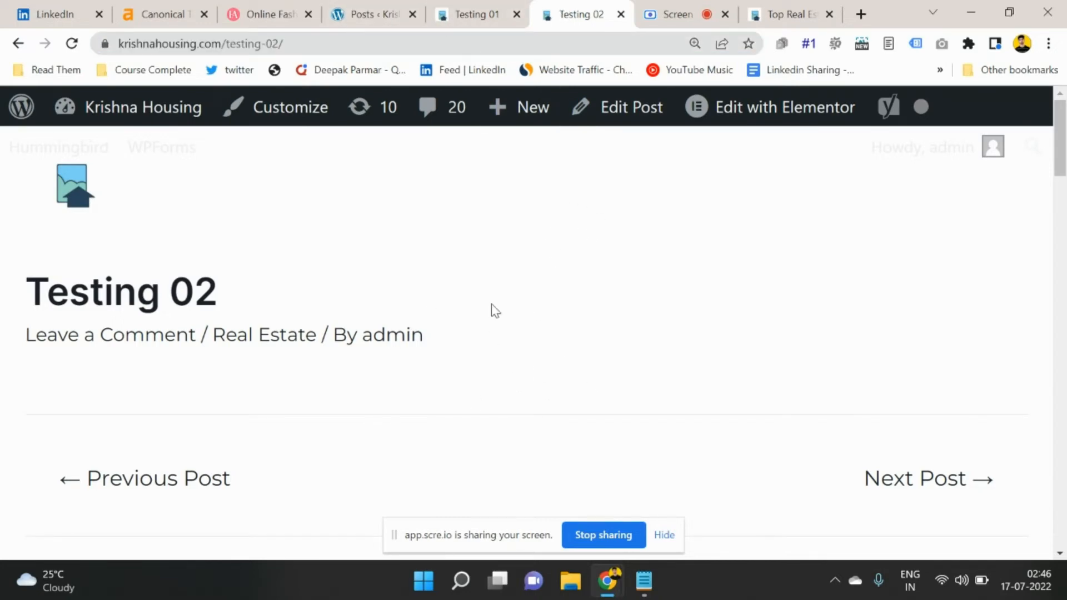
click(476, 13)
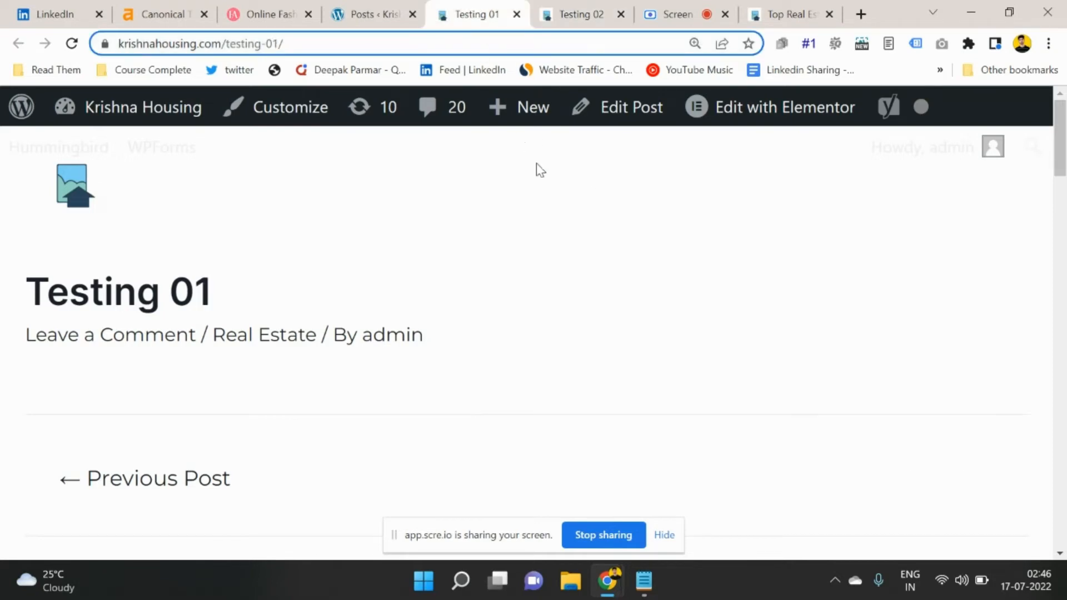
click(557, 17)
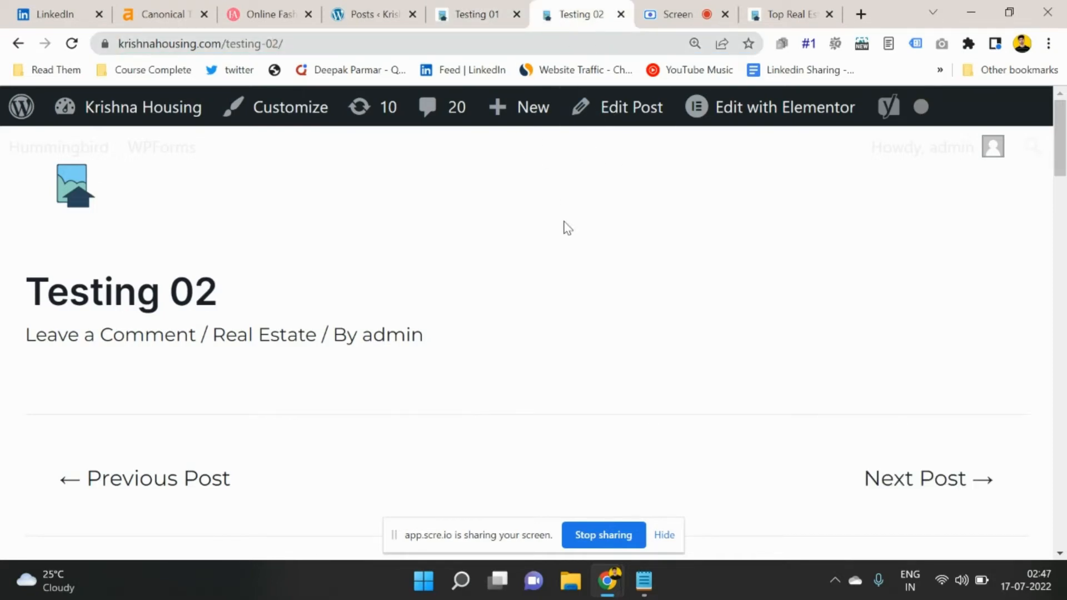
Open the Testing 02 post for editing from the WordPress posts list.
click(370, 14)
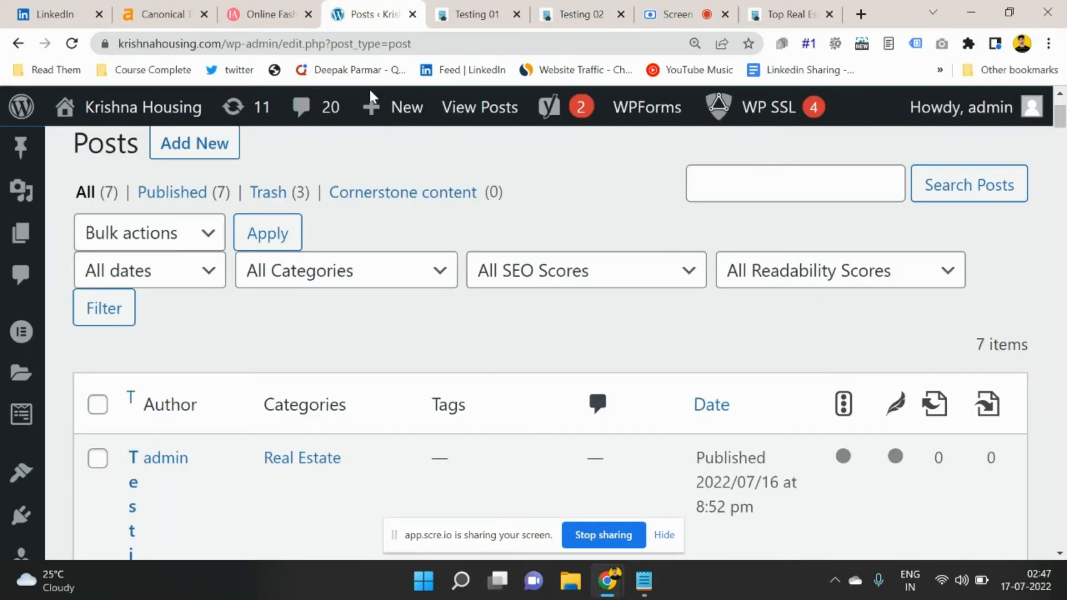
key(ctrl+minus)
key(ctrl+minus)
key(ctrl+minus)
key(ctrl+minus)
key(ctrl+minus)
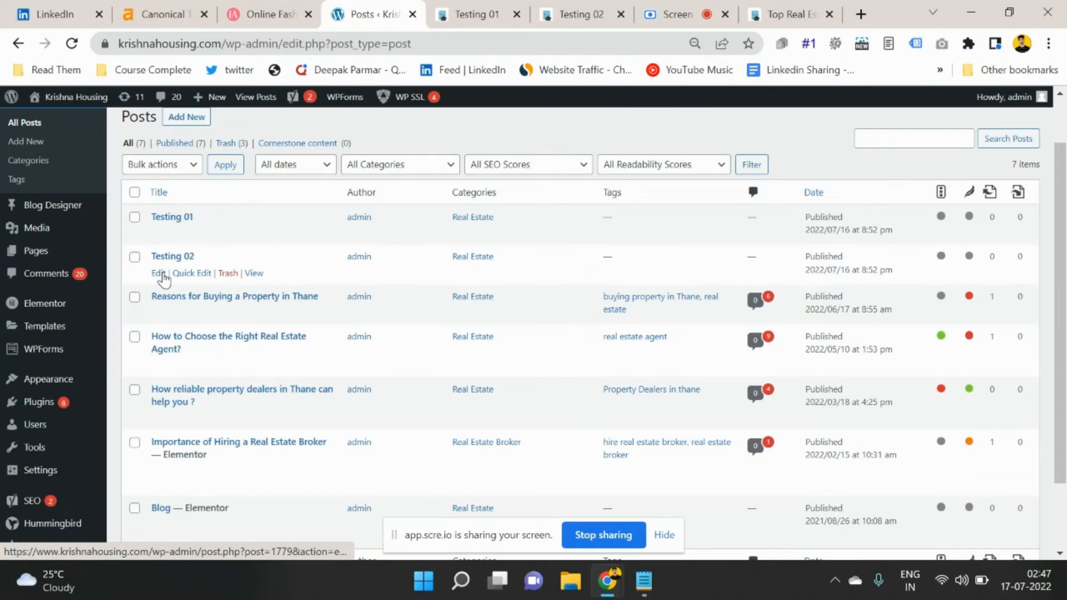
click(159, 274)
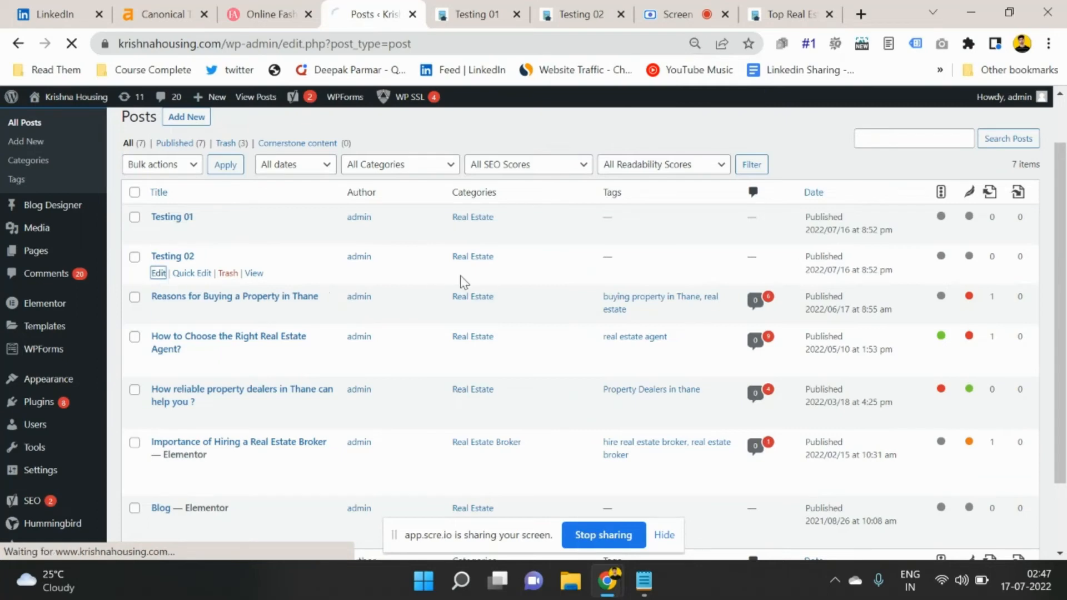
Copy the full URL of the published Testing 01 post.
click(470, 17)
click(472, 43)
key(ctrl+c)
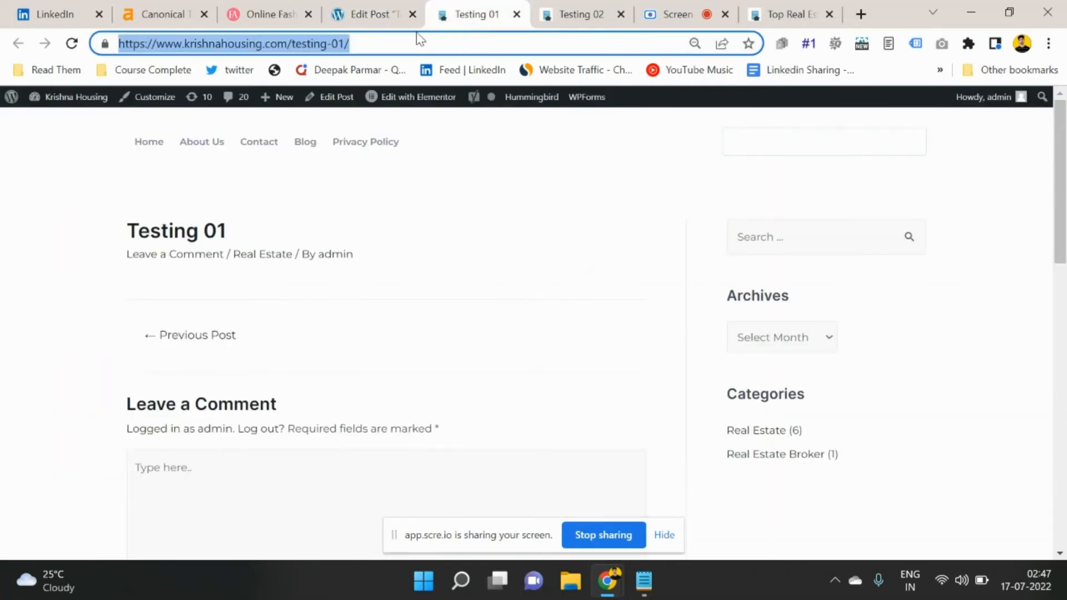
In the Testing 02 post editor, expand the advanced Yoast SEO settings and find the Canonical URL field.
click(379, 17)
scroll(349, 378, down, 5)
scroll(137, 352, down, 5)
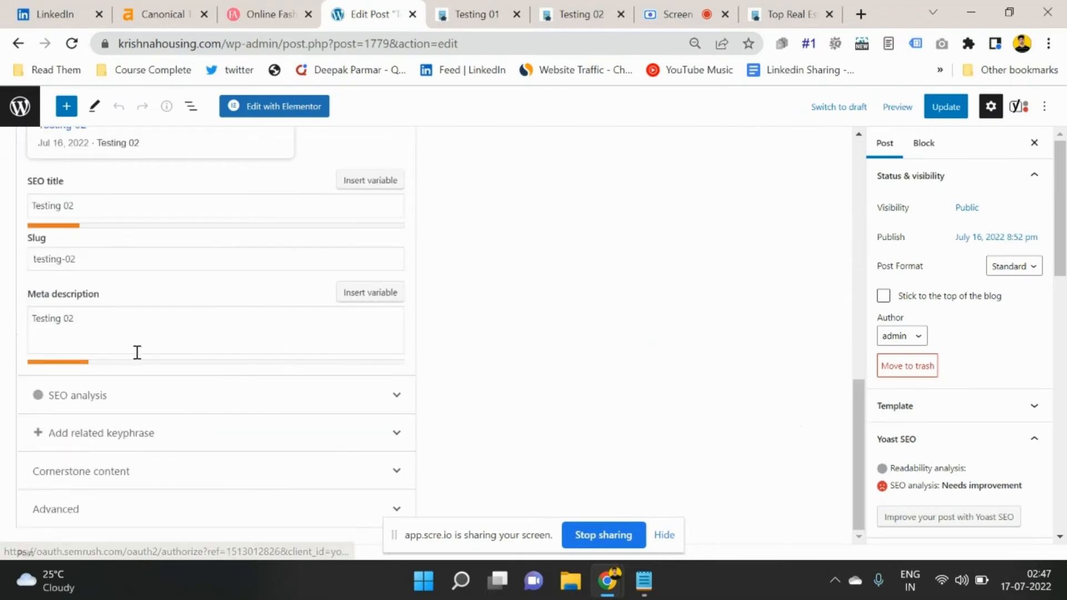
click(124, 509)
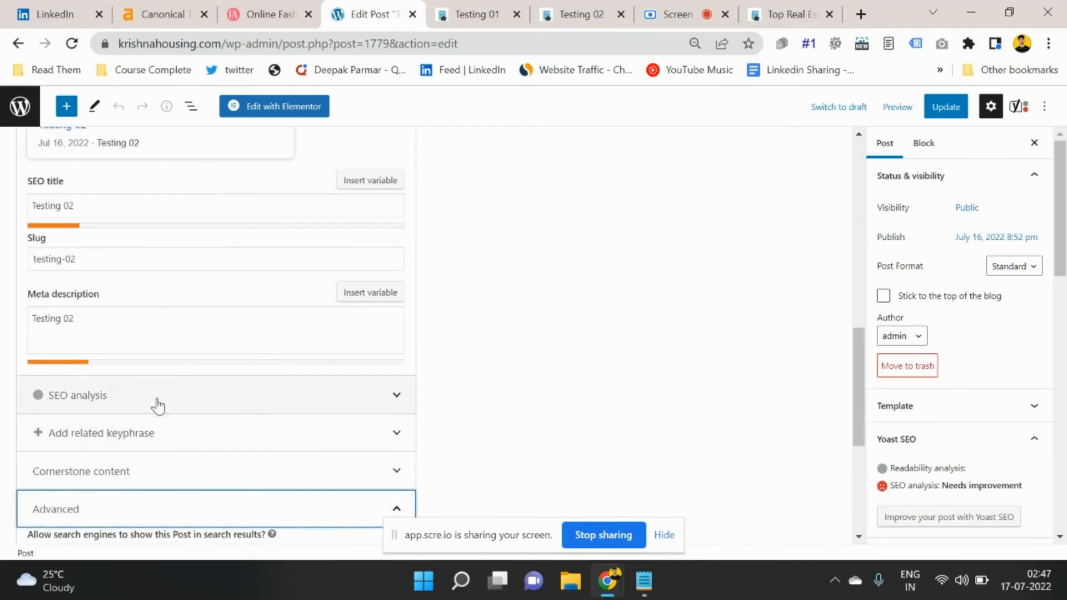
scroll(158, 406, down, 5)
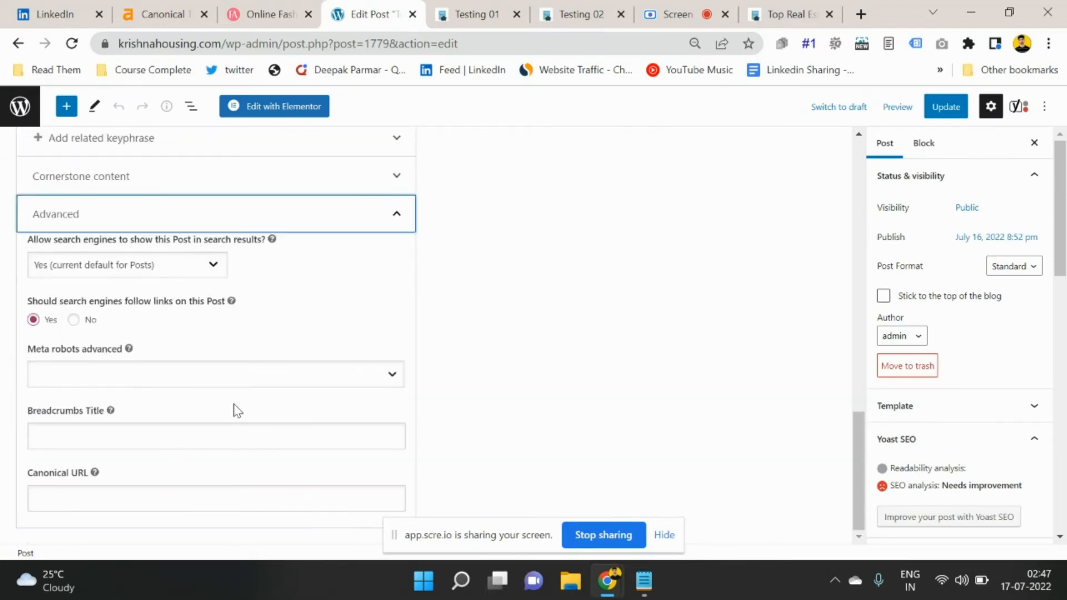
scroll(233, 410, down, 7)
scroll(232, 409, up, 9)
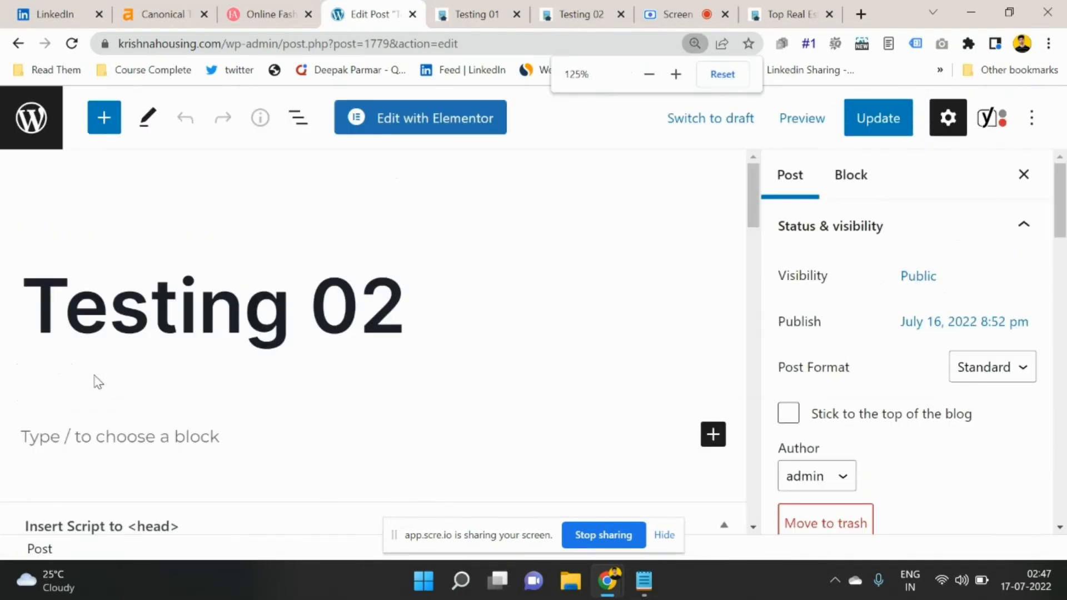
scroll(207, 372, down, 10)
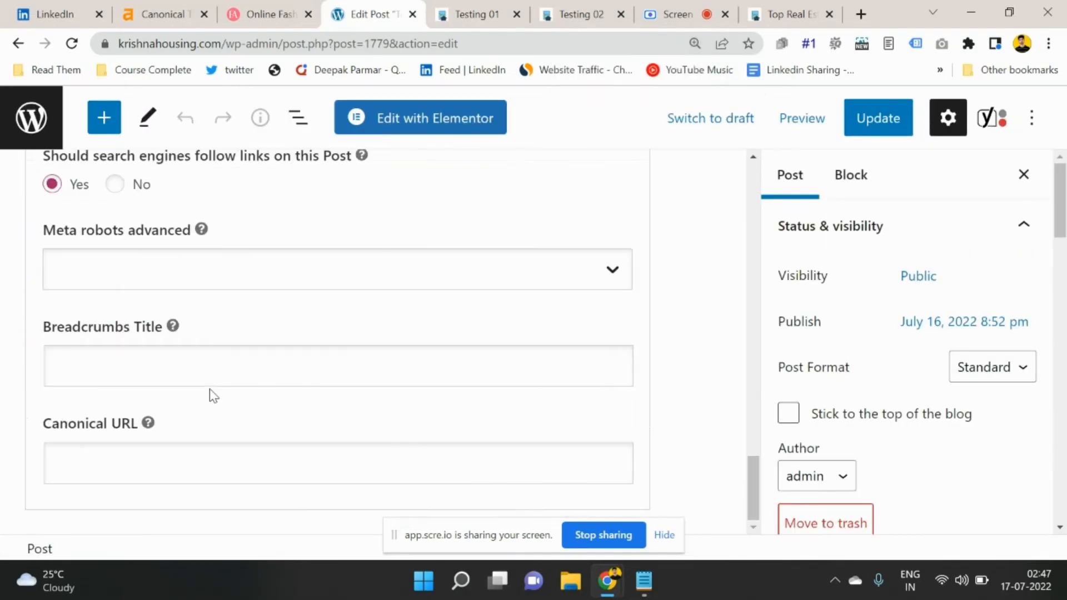
click(157, 461)
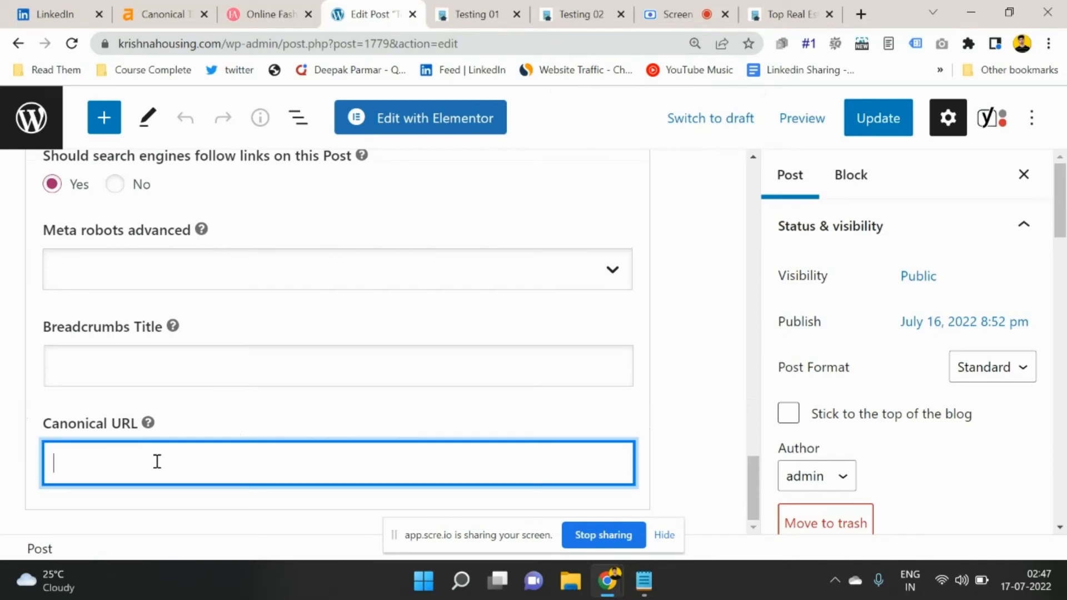
key(ctrl+v)
scroll(316, 319, up, 3)
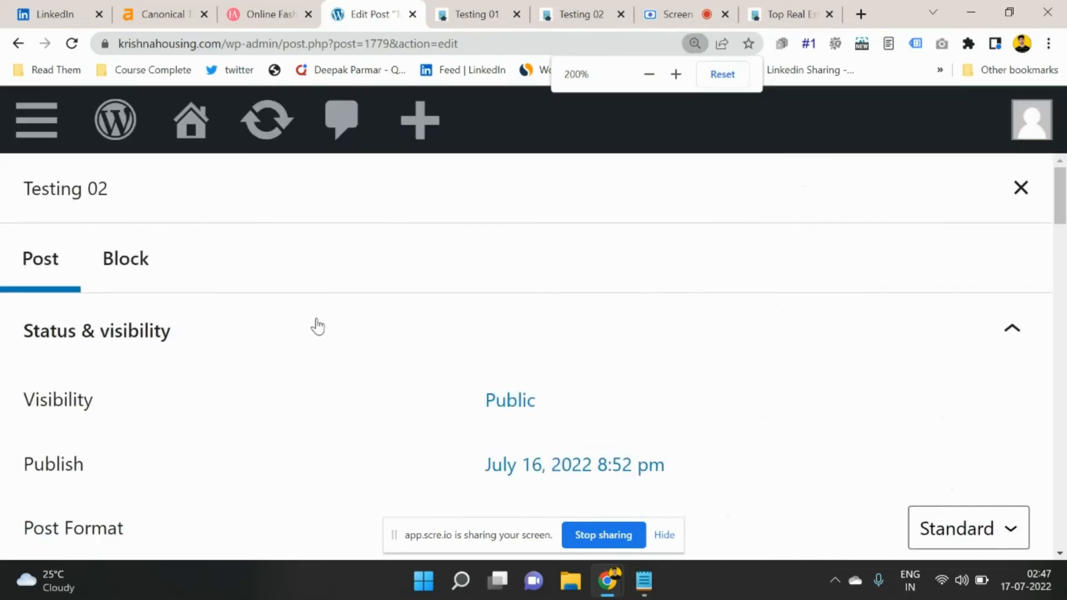
scroll(317, 327, down, 8)
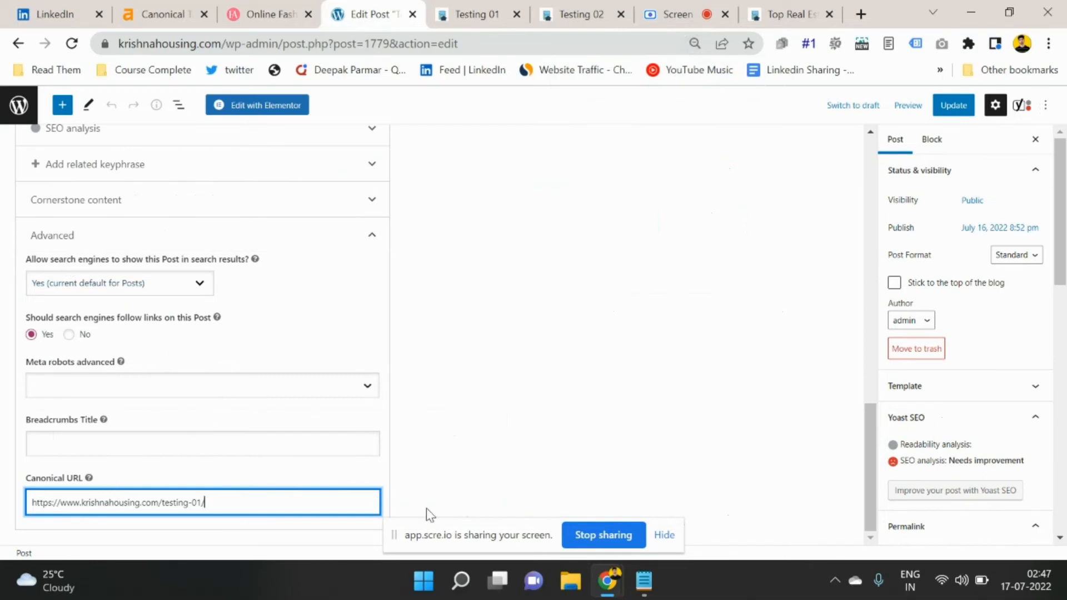
click(950, 106)
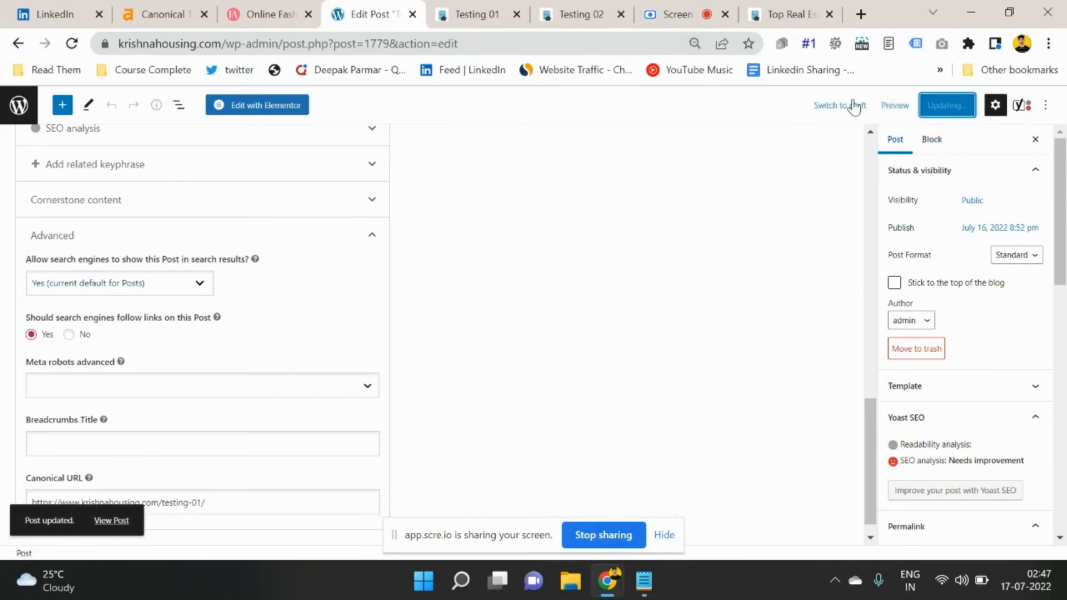
Reload the published Testing 02 post and open its page source.
click(574, 4)
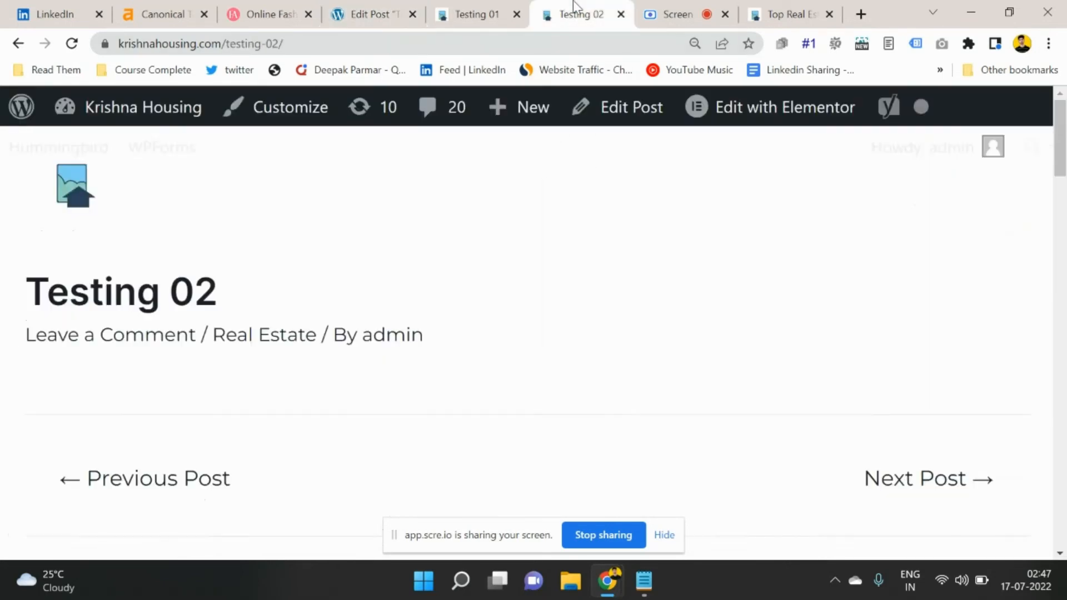
right_click(573, 2)
click(622, 103)
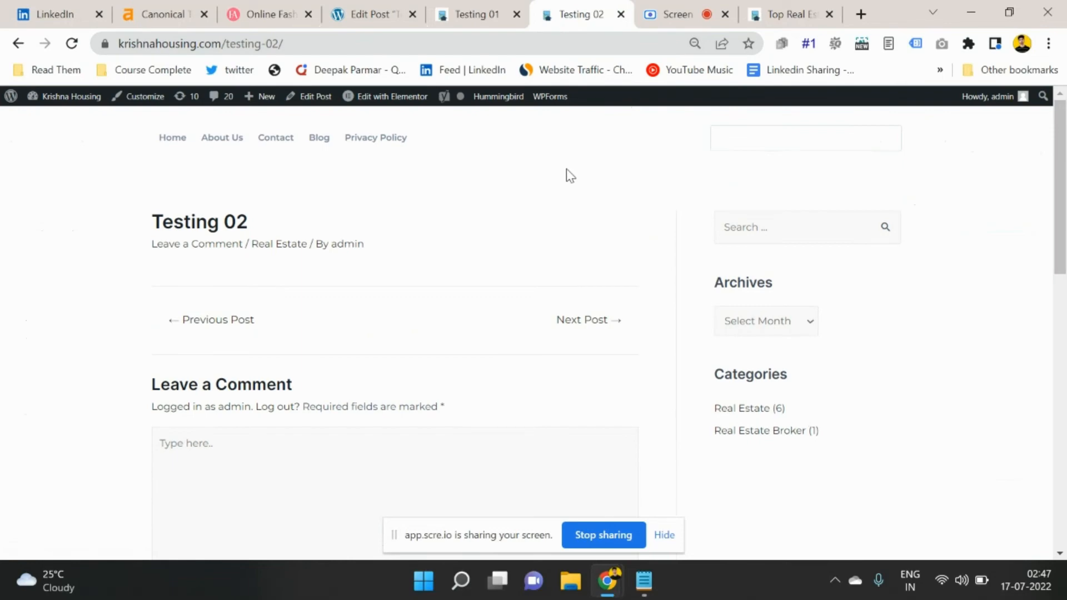
key(ctrl+u)
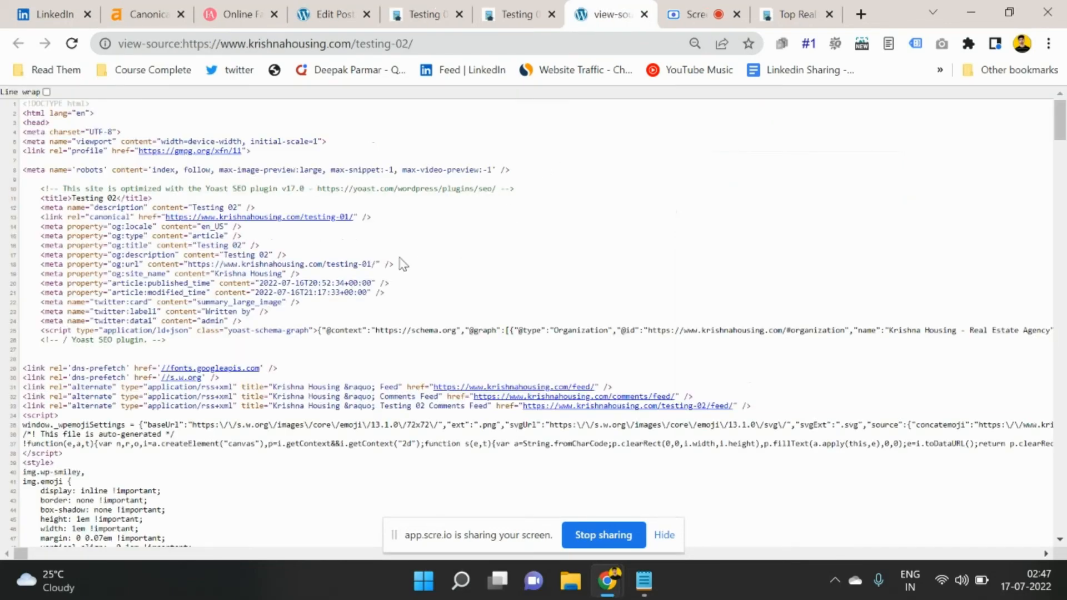
Examine the canonical link tag in the Testing 02 page source and compare its href with the page's own URL.
scroll(391, 260, up, 4)
scroll(392, 260, up, 1)
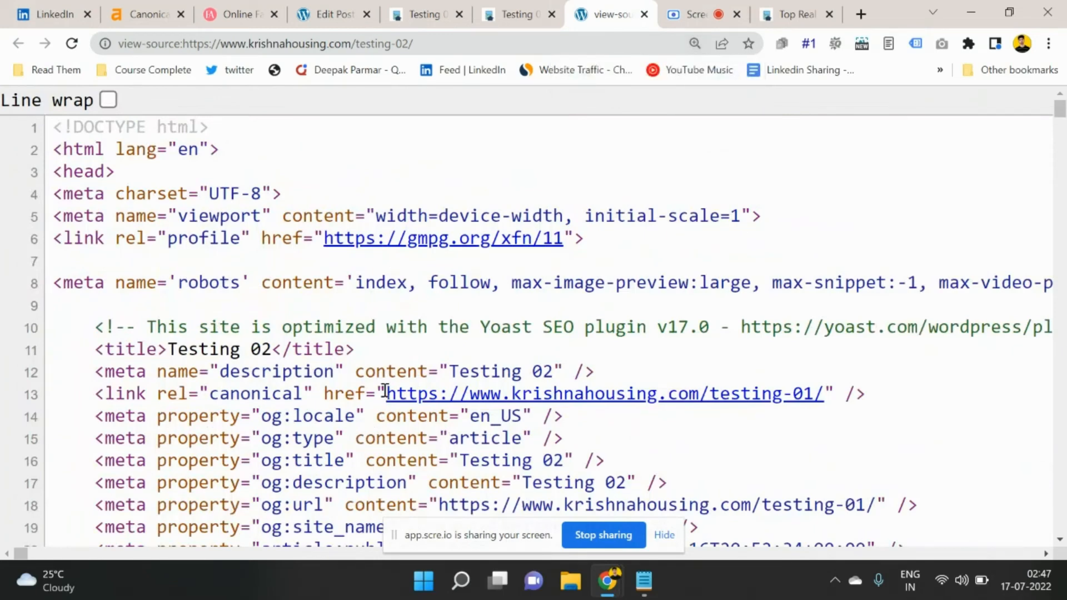
drag(387, 394, 836, 396)
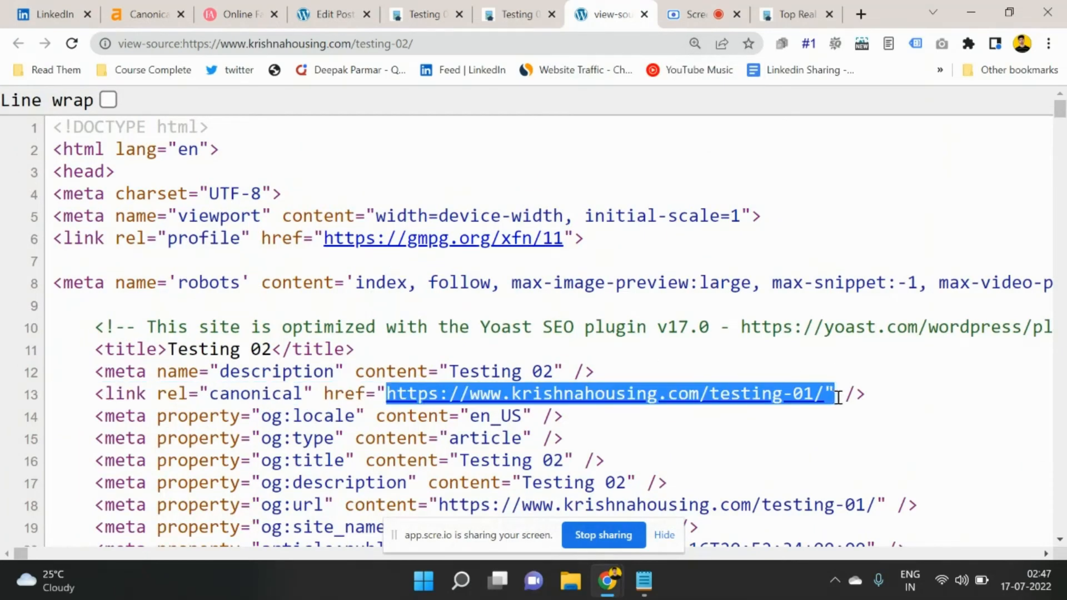
click(822, 432)
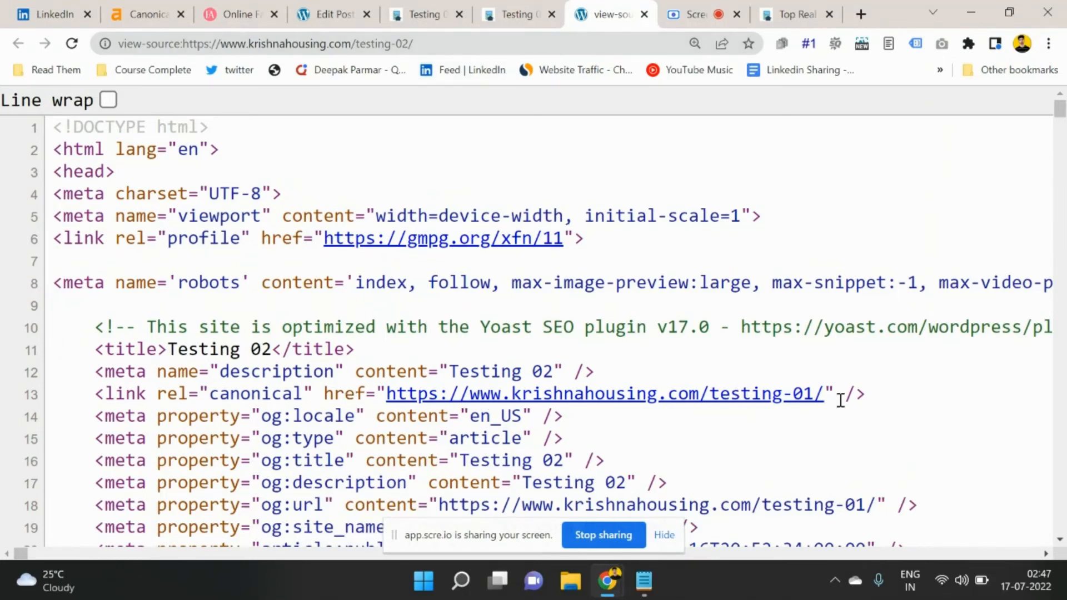
drag(834, 395, 366, 395)
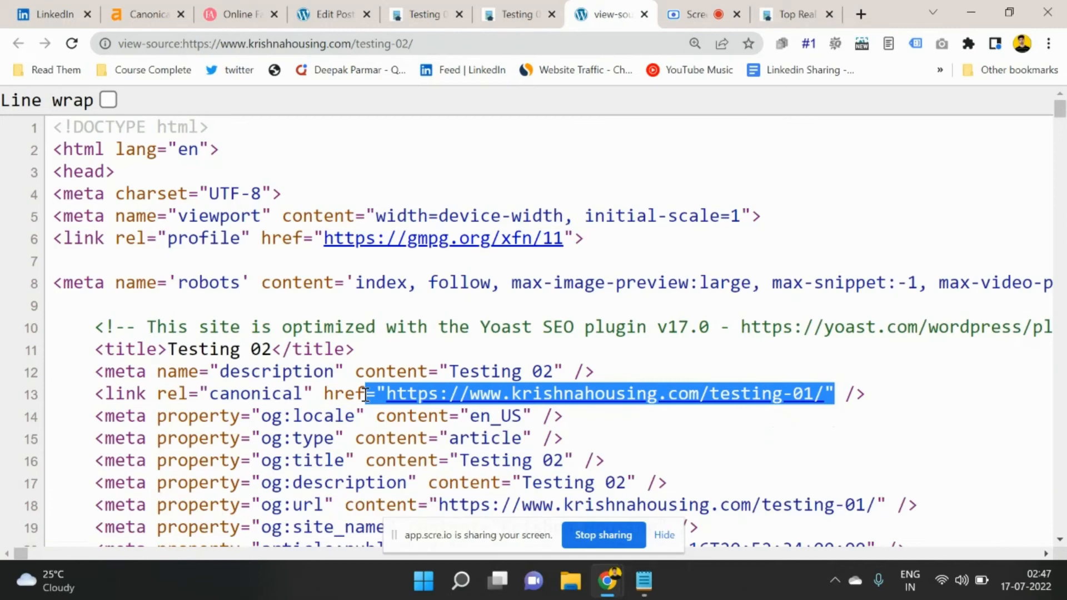
click(455, 318)
click(428, 42)
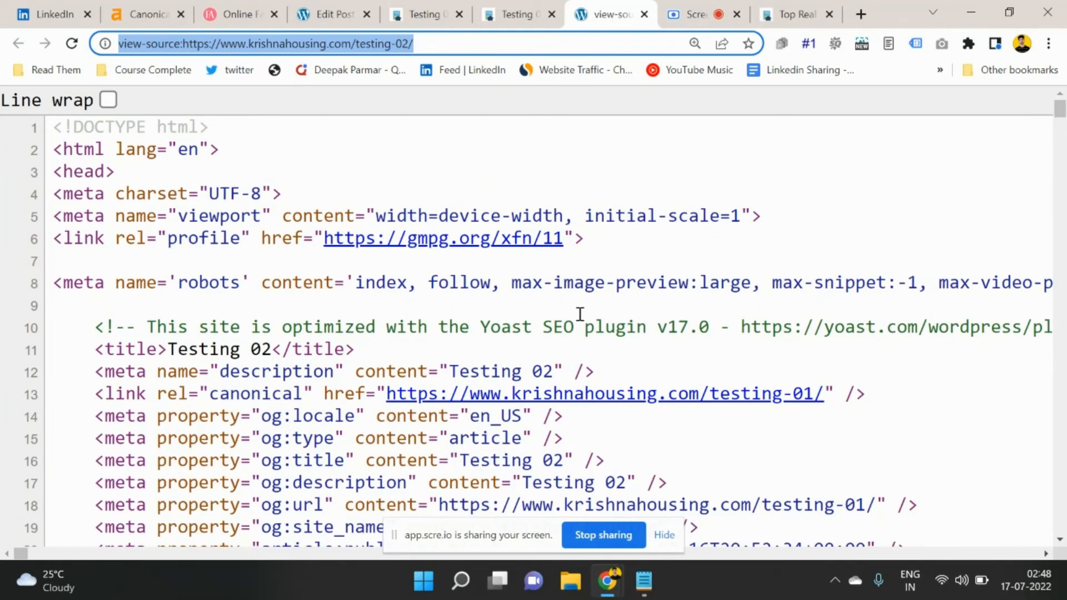
click(521, 284)
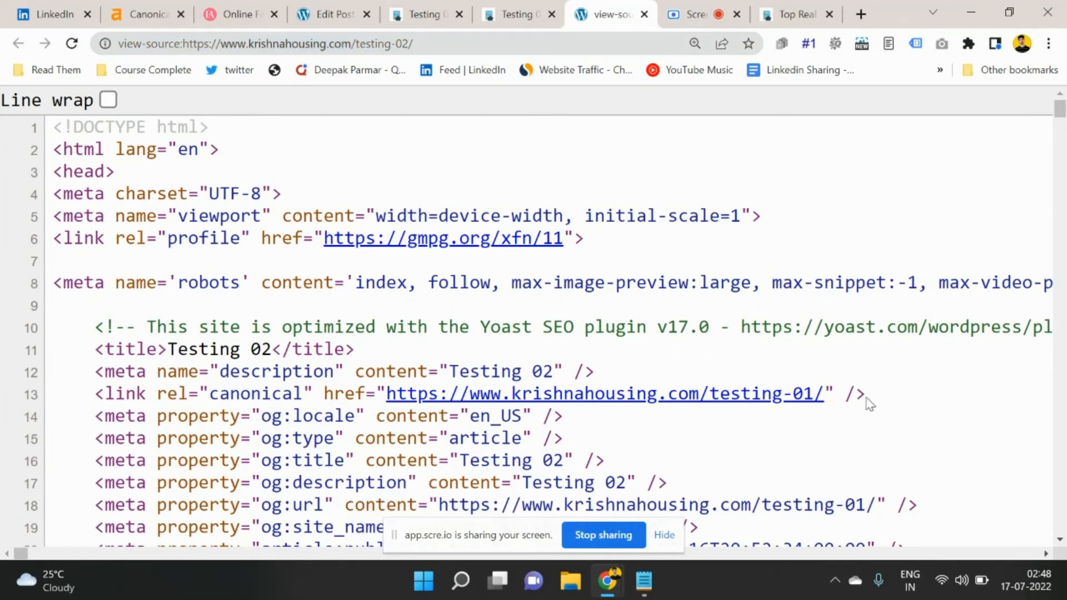
drag(827, 400, 396, 396)
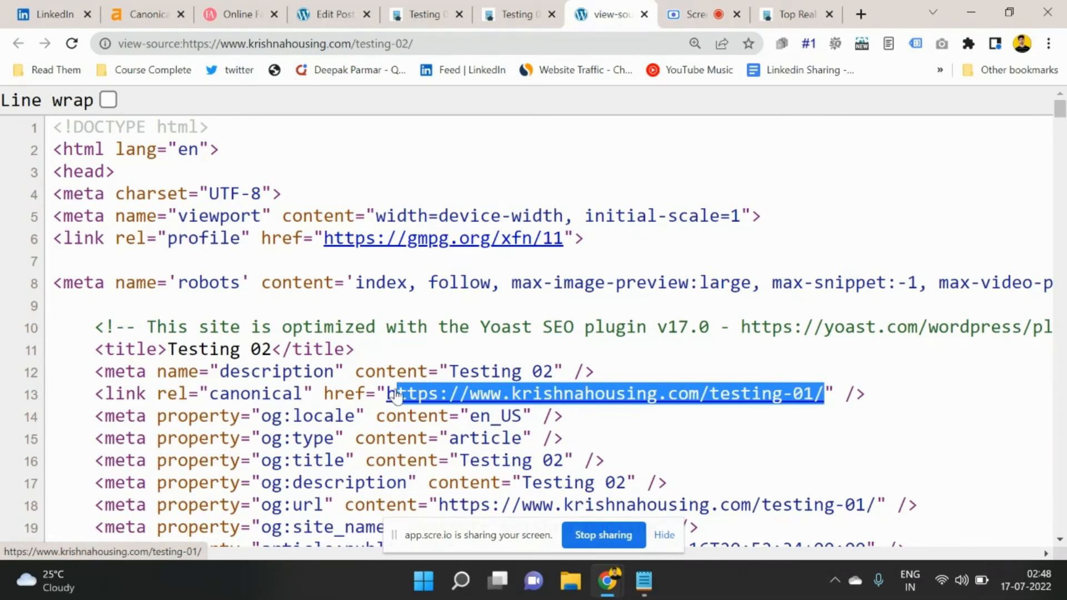